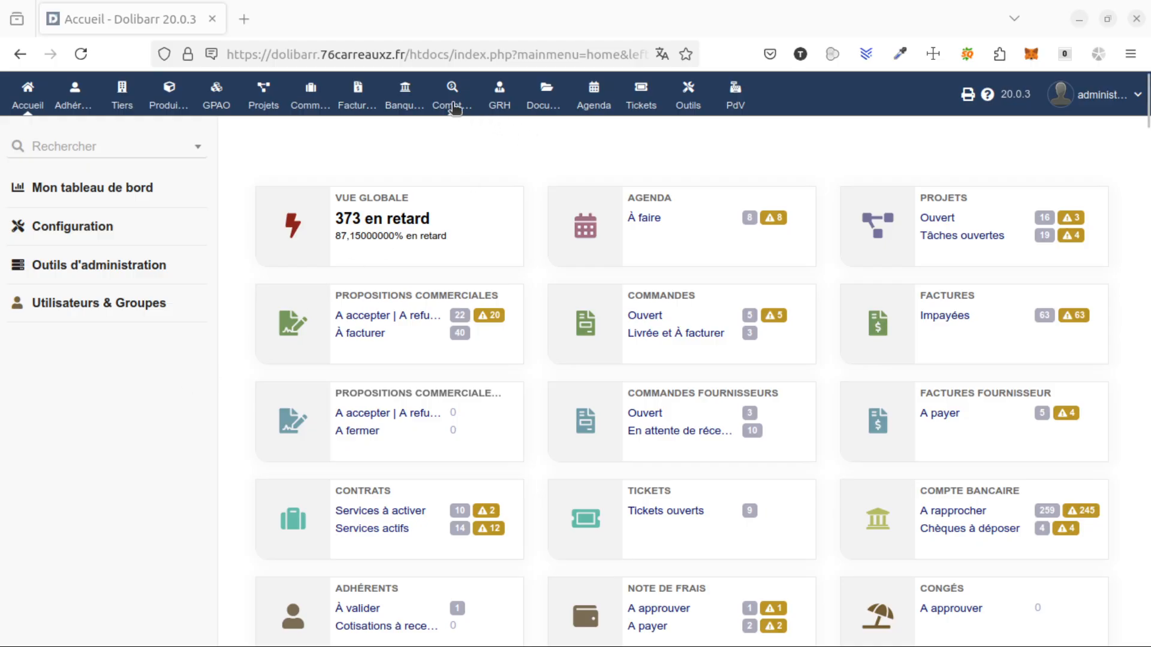
# - Open the SOL account card from the bank accounts list and review its currency, accounting account and journal code
pyautogui.click(406, 96)
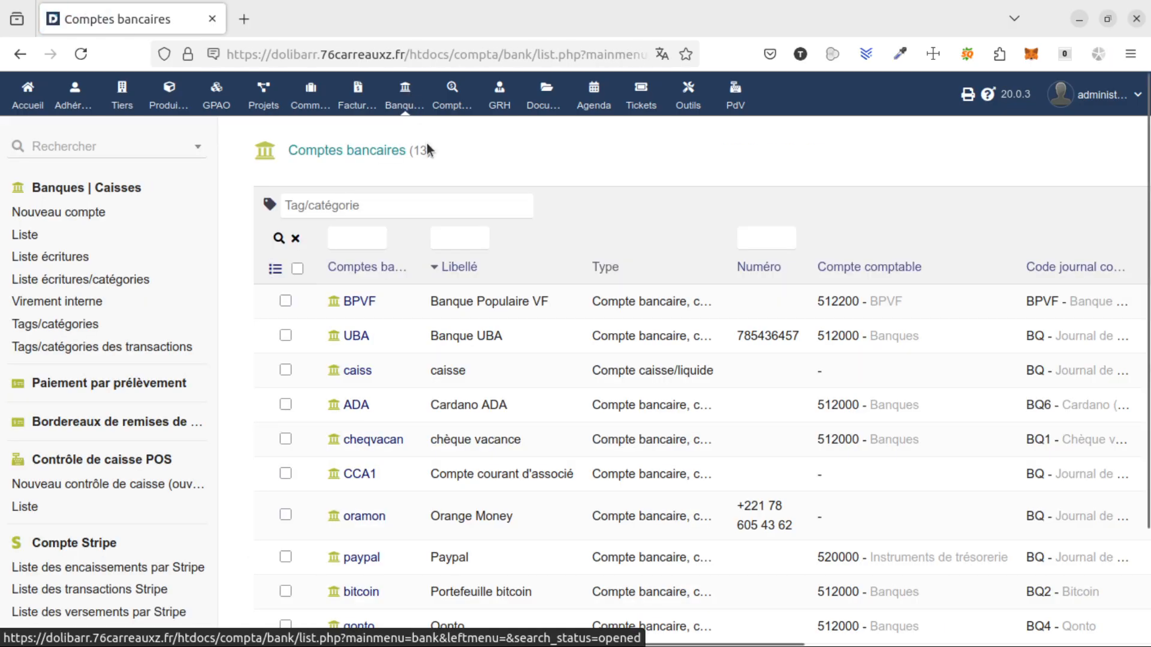
pyautogui.scroll(-1, 424, 202)
pyautogui.scroll(-1, 424, 203)
pyautogui.scroll(2, 424, 203)
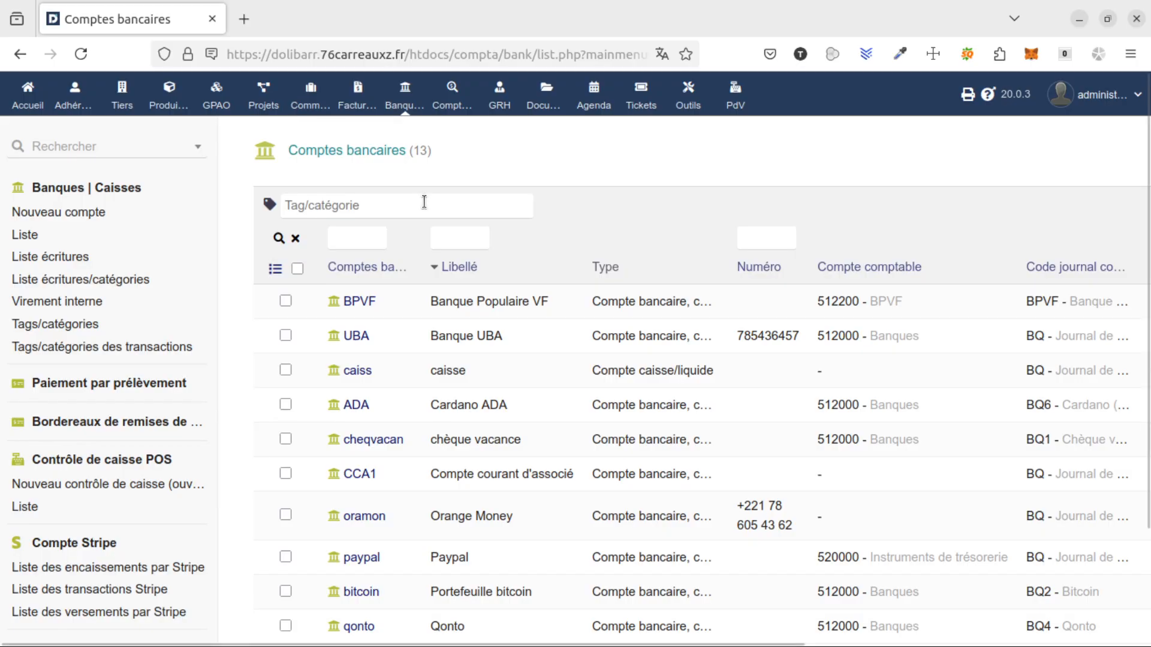
pyautogui.scroll(-1, 424, 202)
pyautogui.scroll(-3, 424, 202)
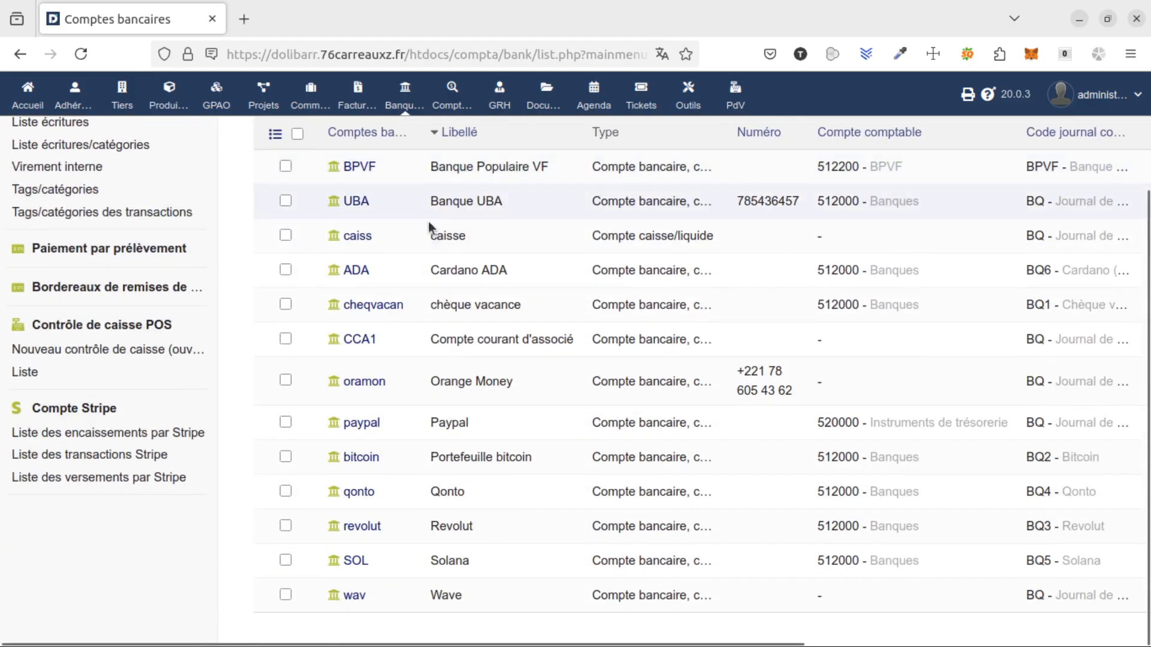
pyautogui.click(356, 562)
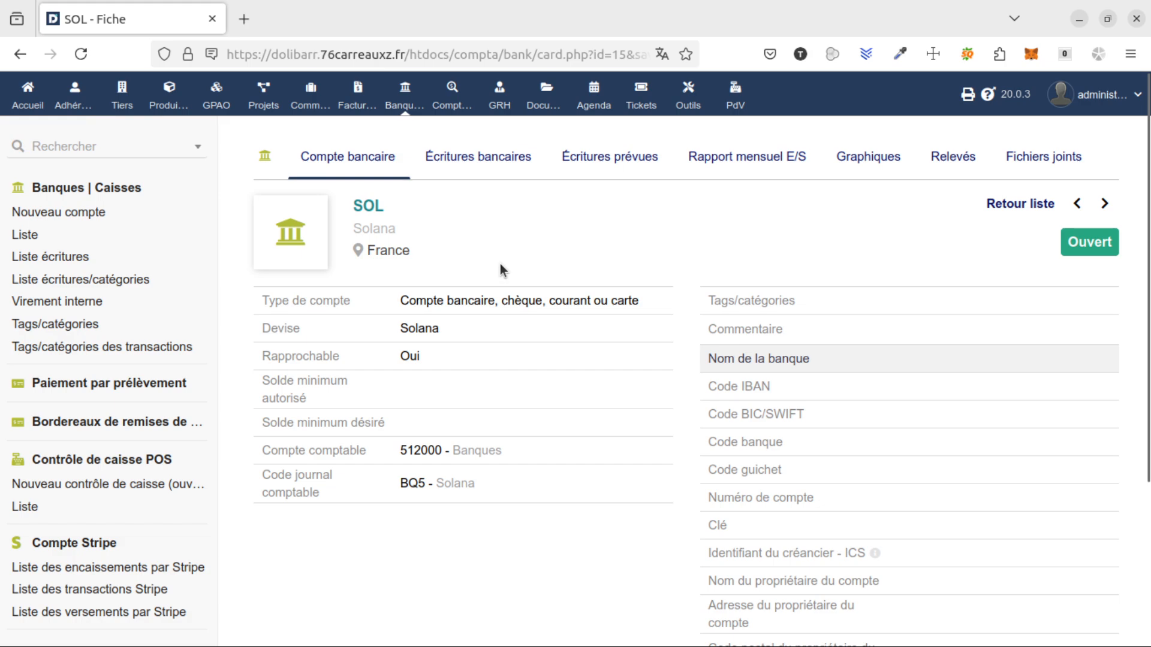
pyautogui.scroll(-2, 500, 268)
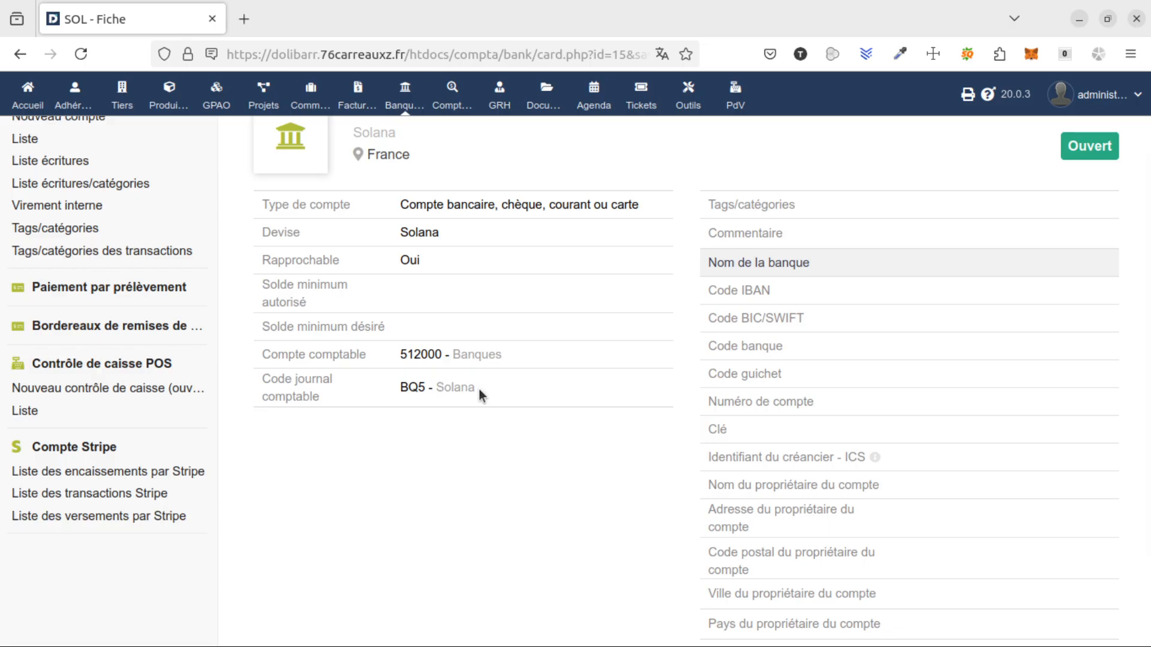
pyautogui.scroll(3, 484, 395)
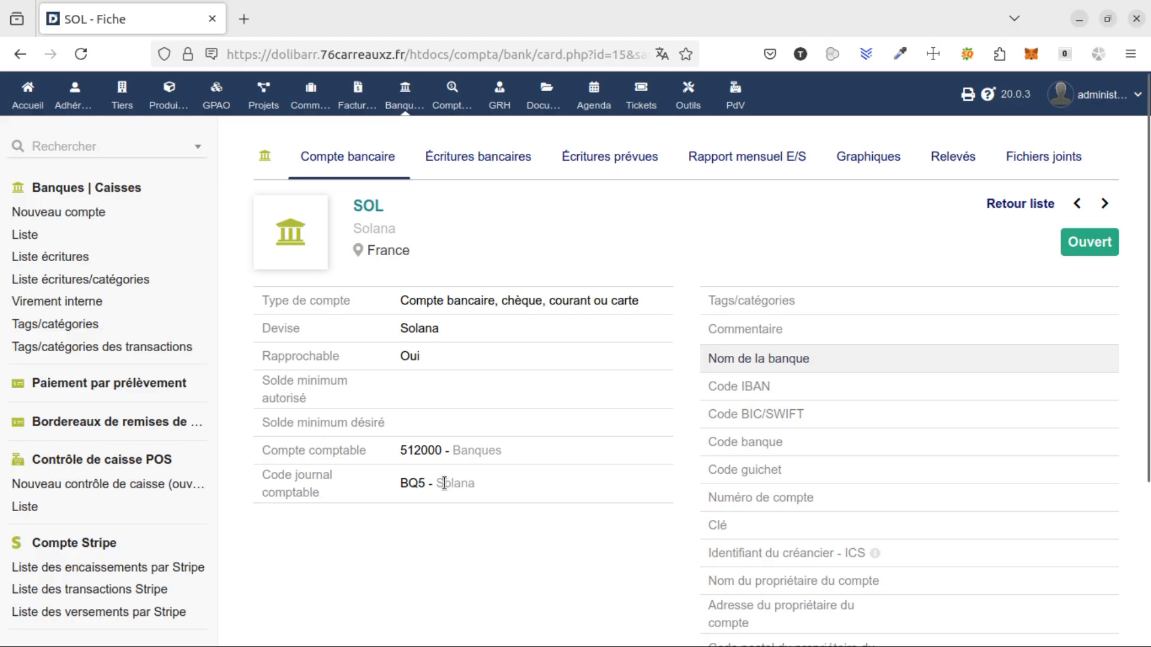
# - Open the accounting journals dictionary in the accounting configuration and review the existing bank journals
pyautogui.click(452, 101)
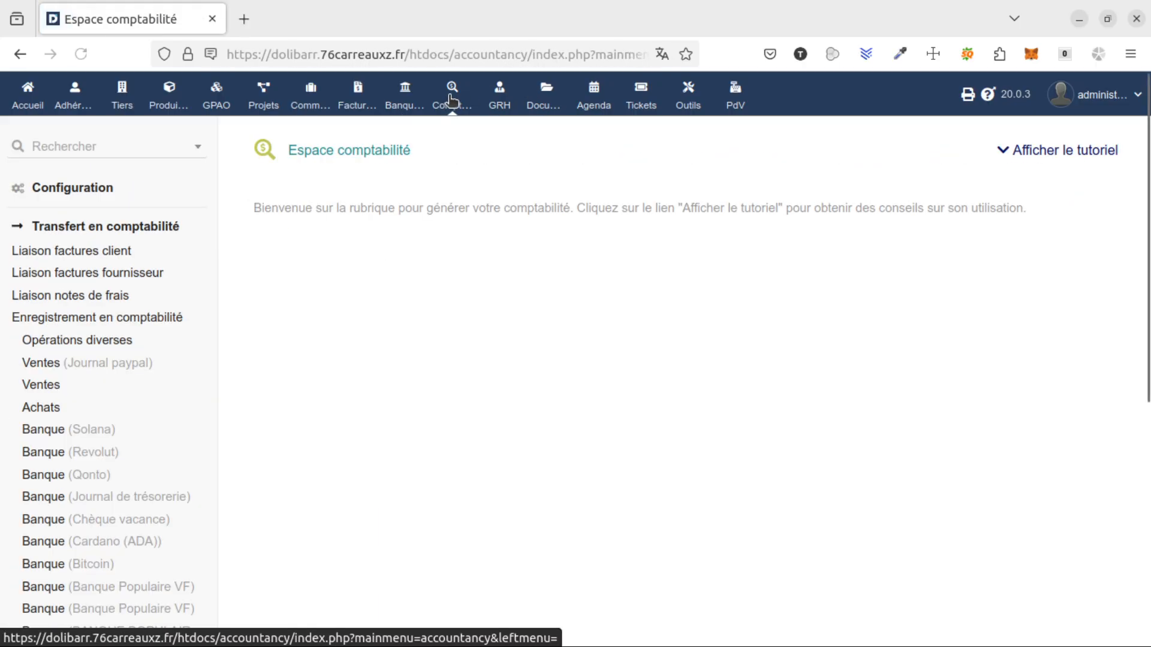
pyautogui.click(82, 191)
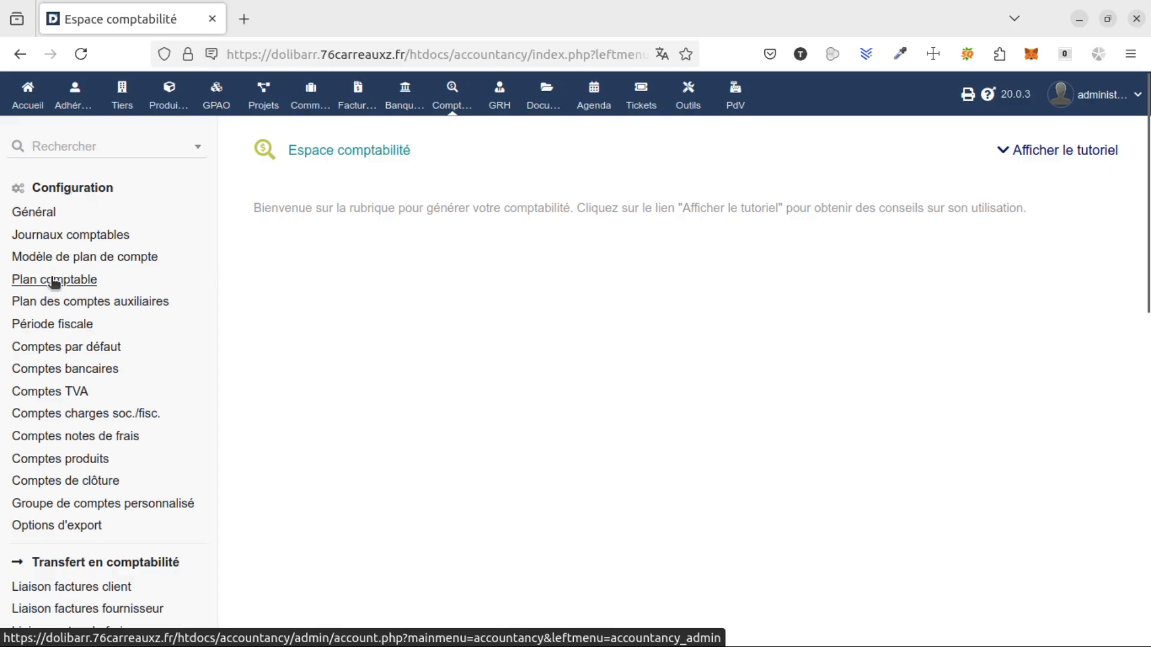
pyautogui.click(54, 236)
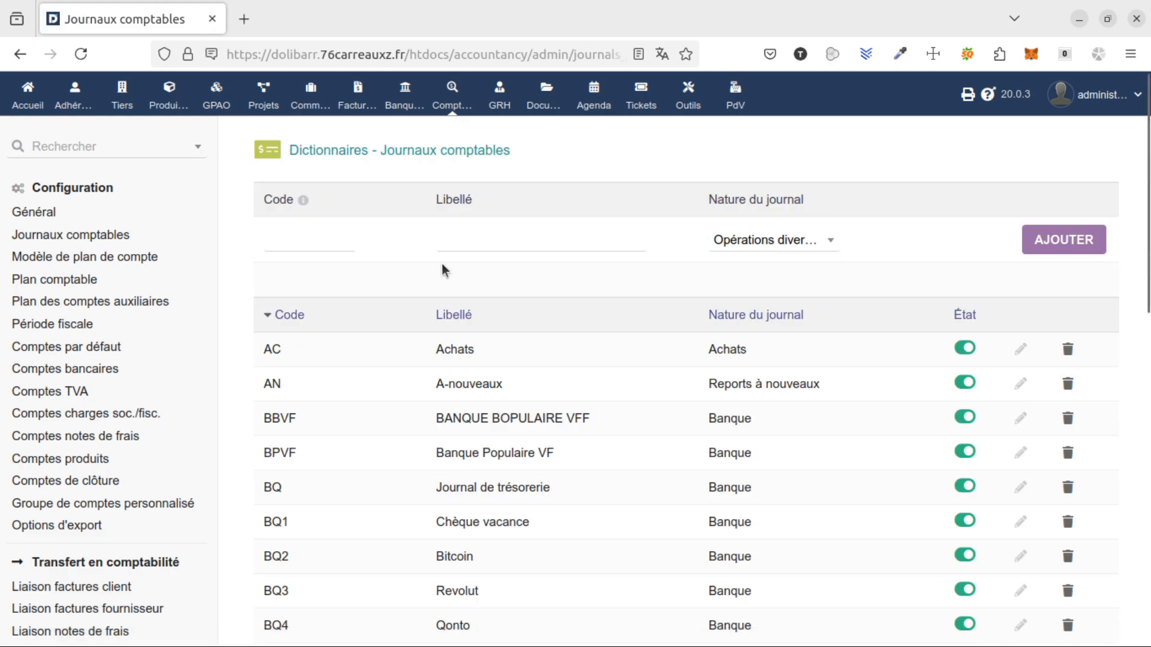
pyautogui.scroll(-3, 441, 268)
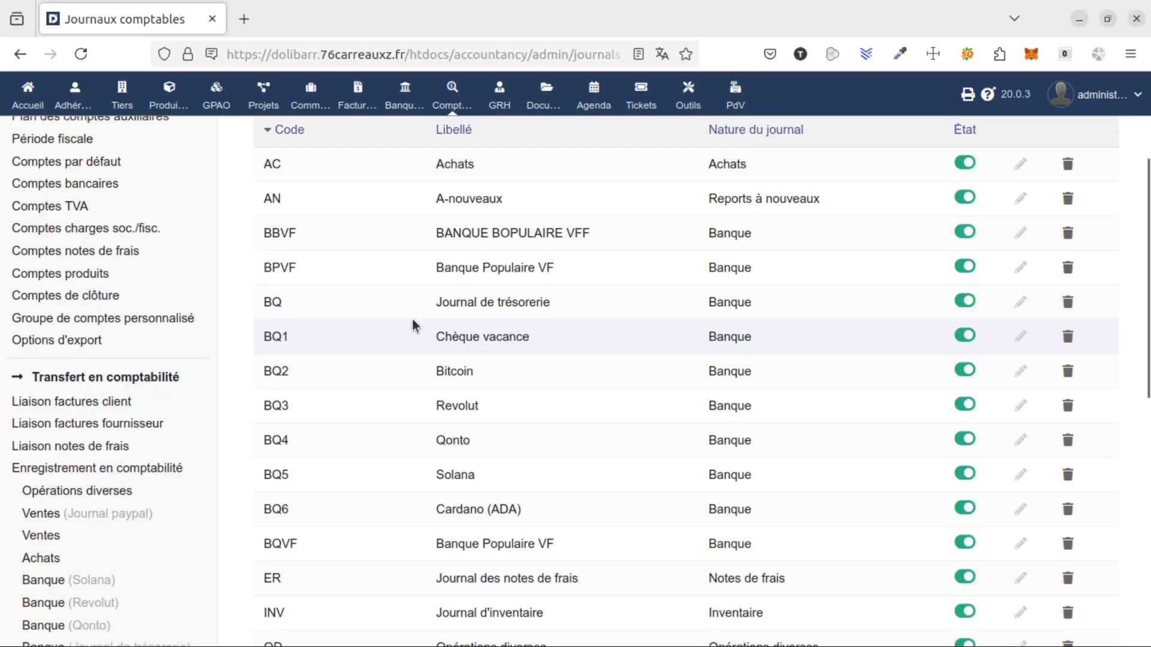
pyautogui.scroll(2, 412, 318)
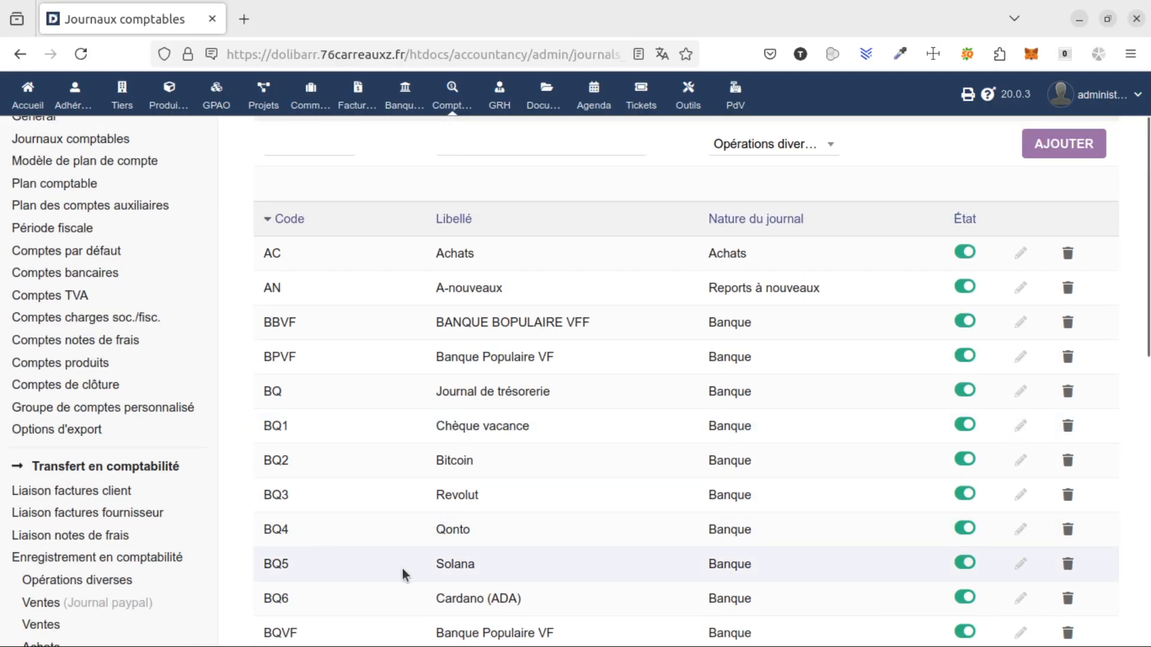
pyautogui.scroll(2, 404, 573)
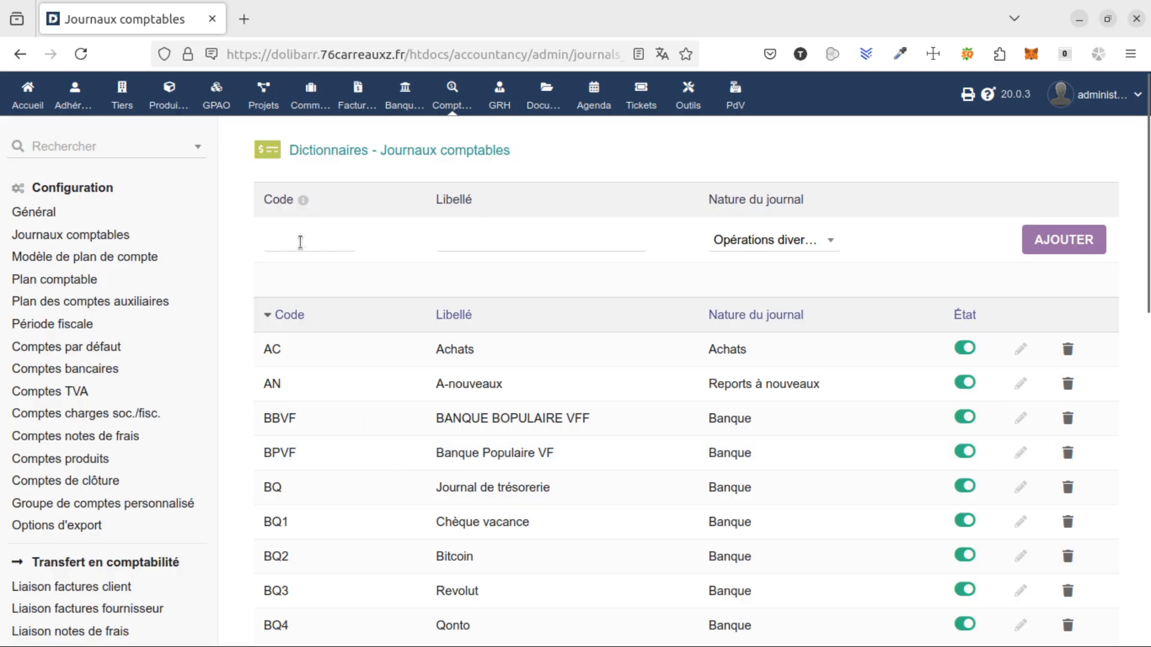
# - Fill in the new journal entry with code BQ5, label Solana and nature Banque, and check the journal list
pyautogui.click(300, 241)
pyautogui.write('B')
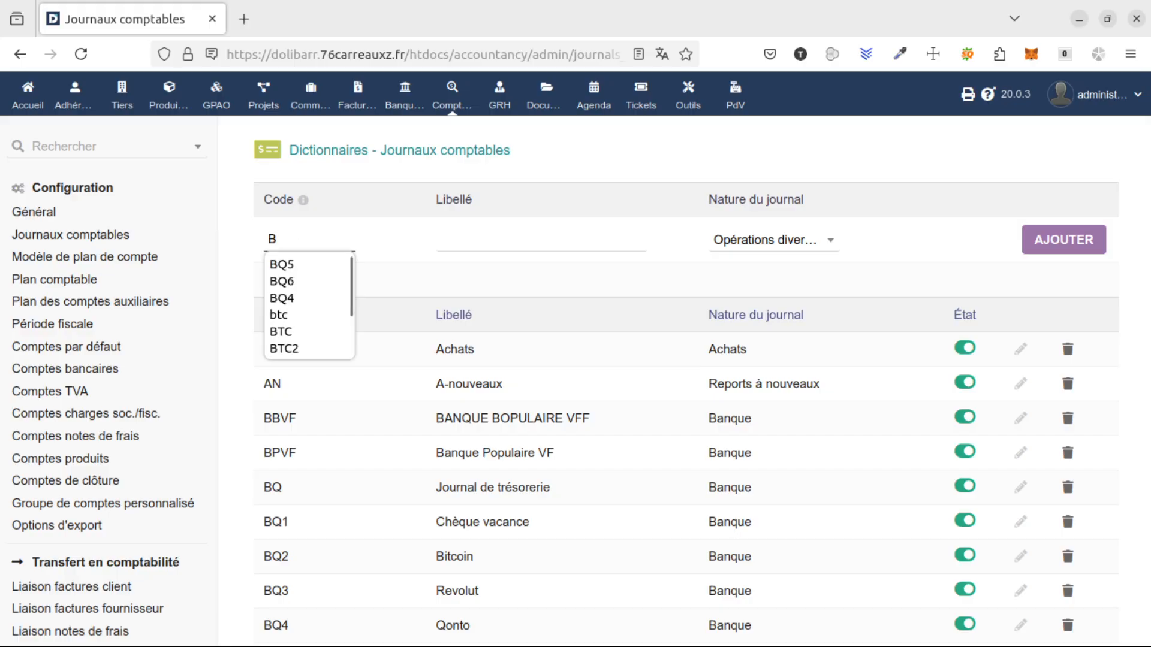
pyautogui.click(312, 263)
pyautogui.click(558, 237)
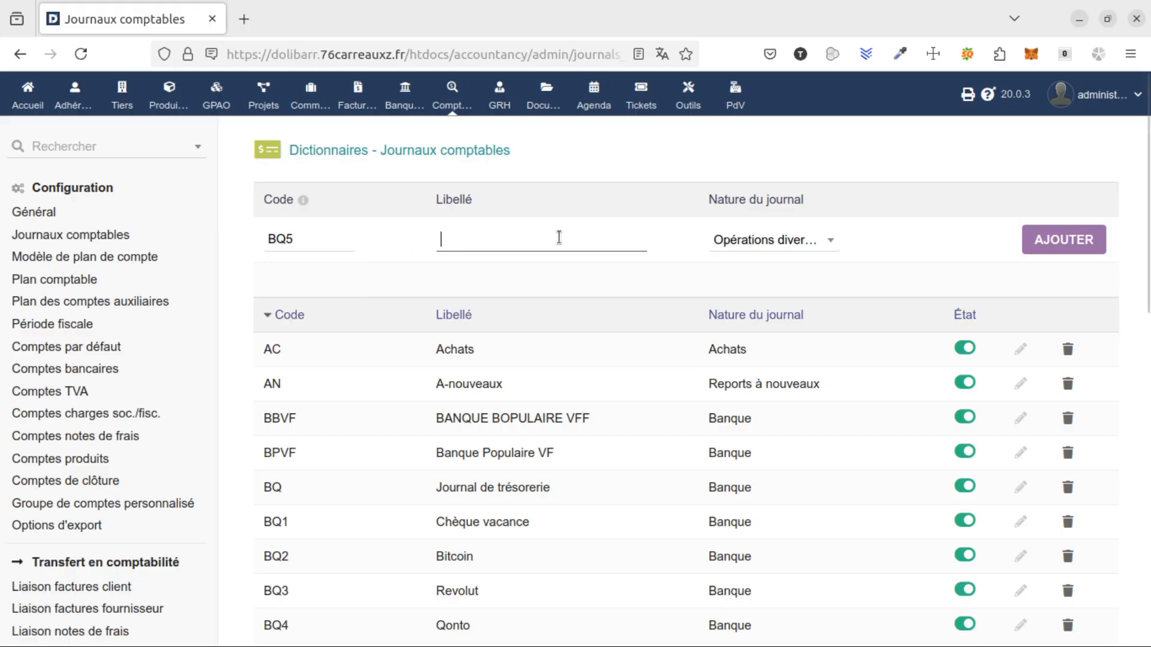
pyautogui.write('S')
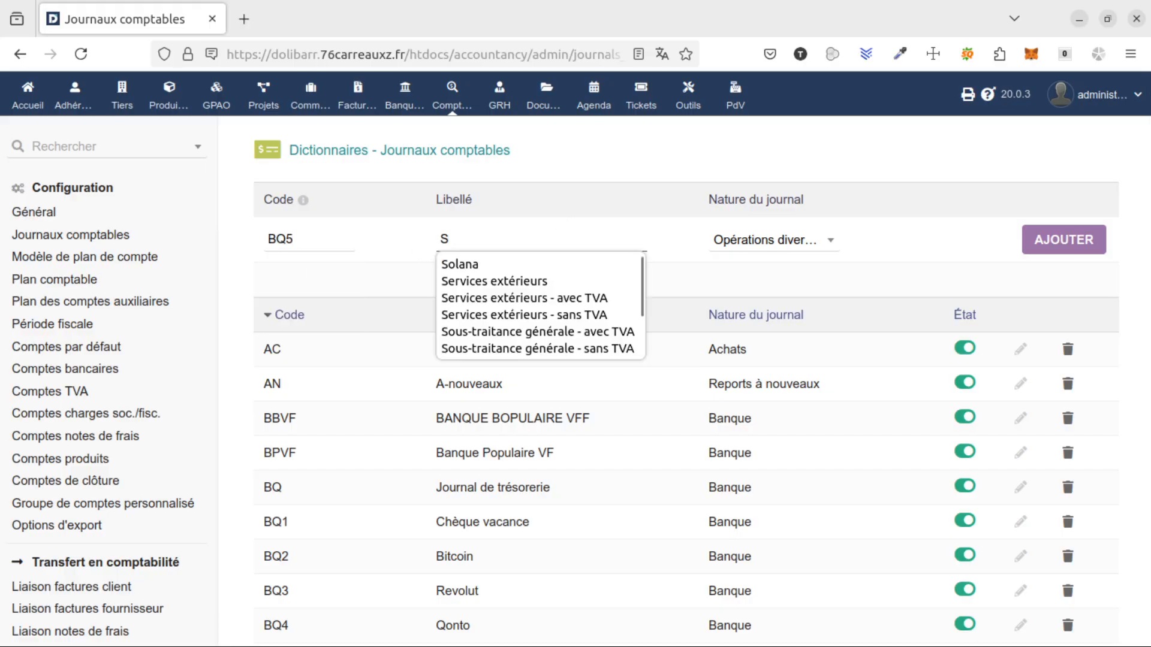
pyautogui.click(562, 264)
pyautogui.click(799, 243)
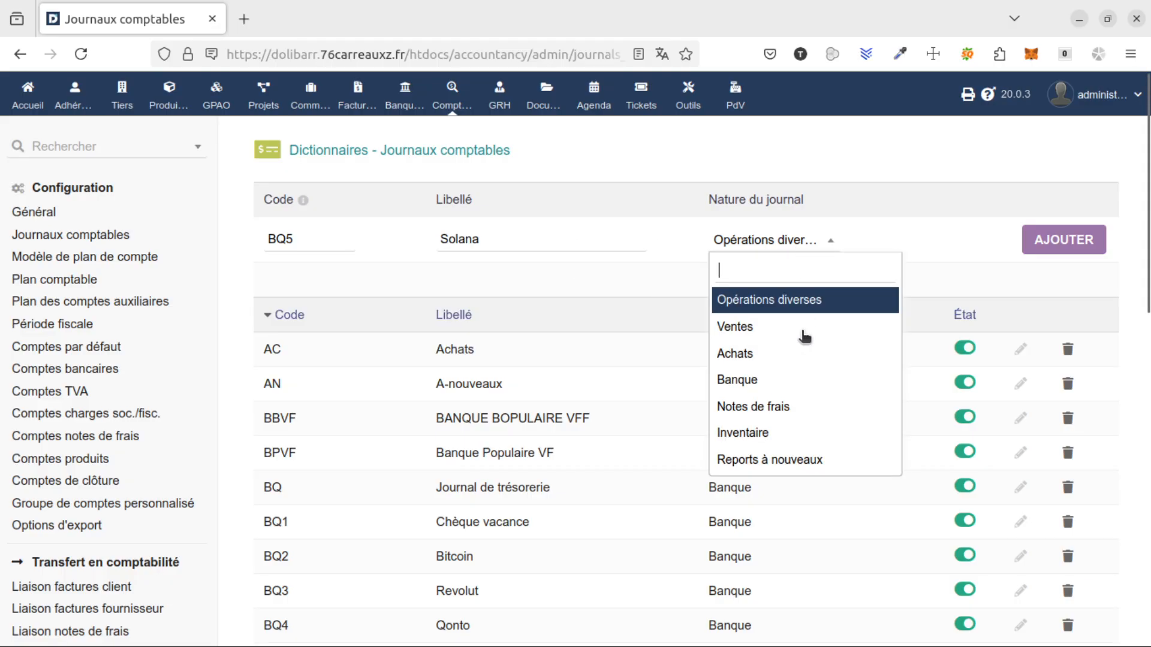
pyautogui.click(779, 380)
pyautogui.click(1050, 247)
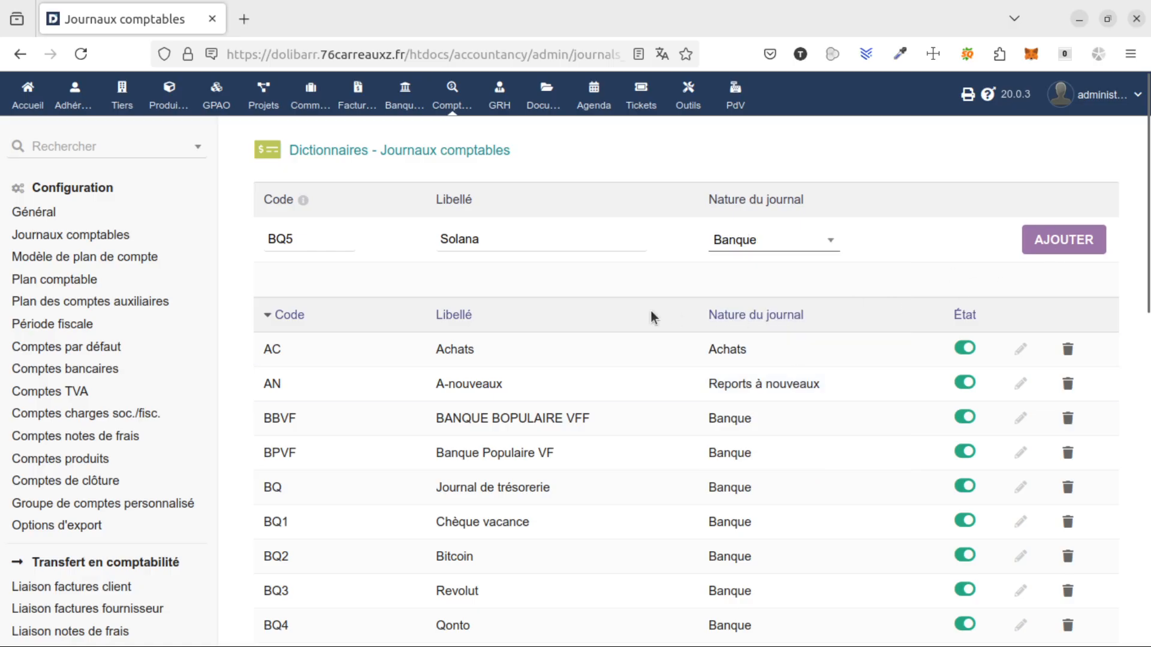
pyautogui.scroll(-6, 426, 416)
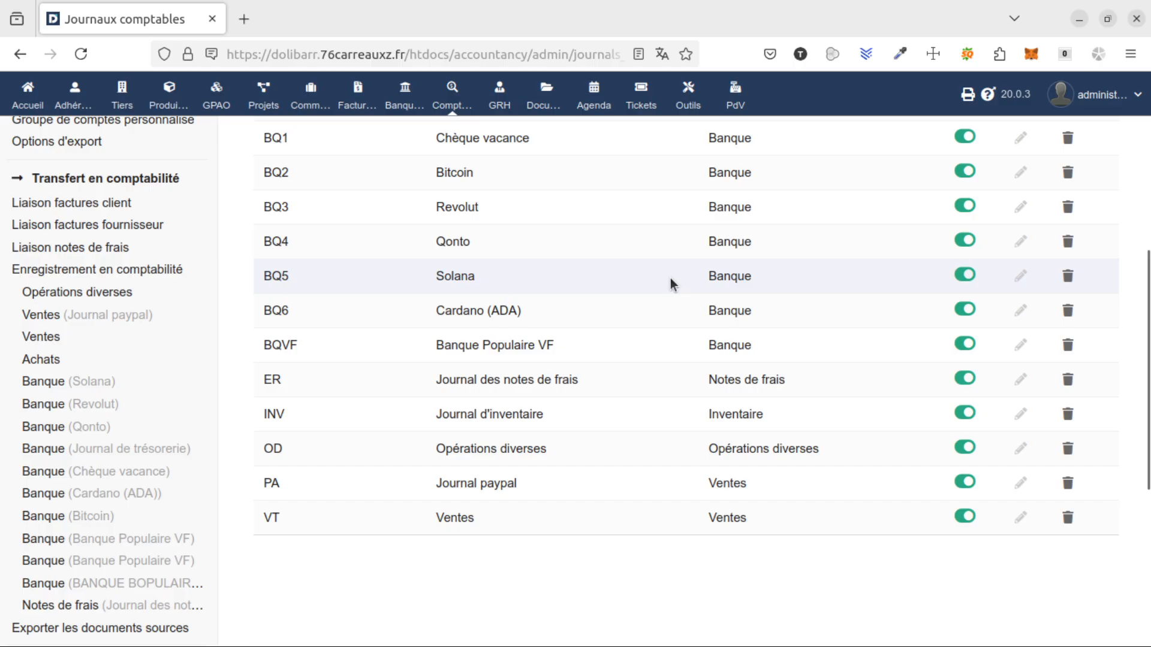
pyautogui.scroll(6, 670, 278)
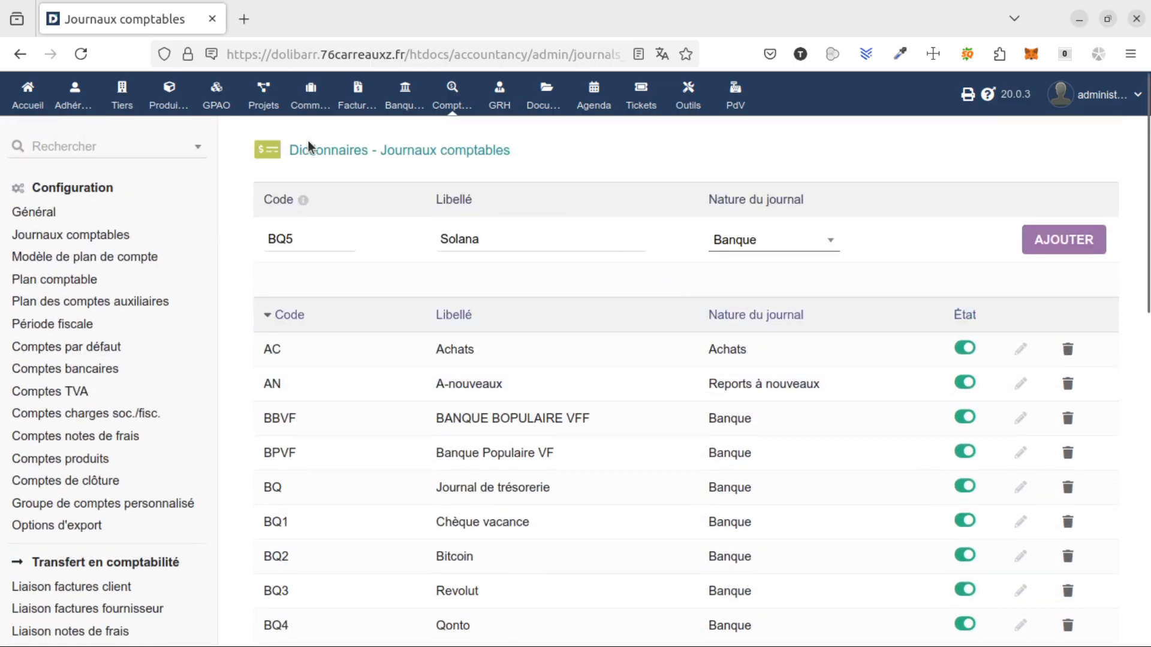
# - Return to the bank accounts list and reopen the SOL account card to check its assigned journal code
pyautogui.click(404, 101)
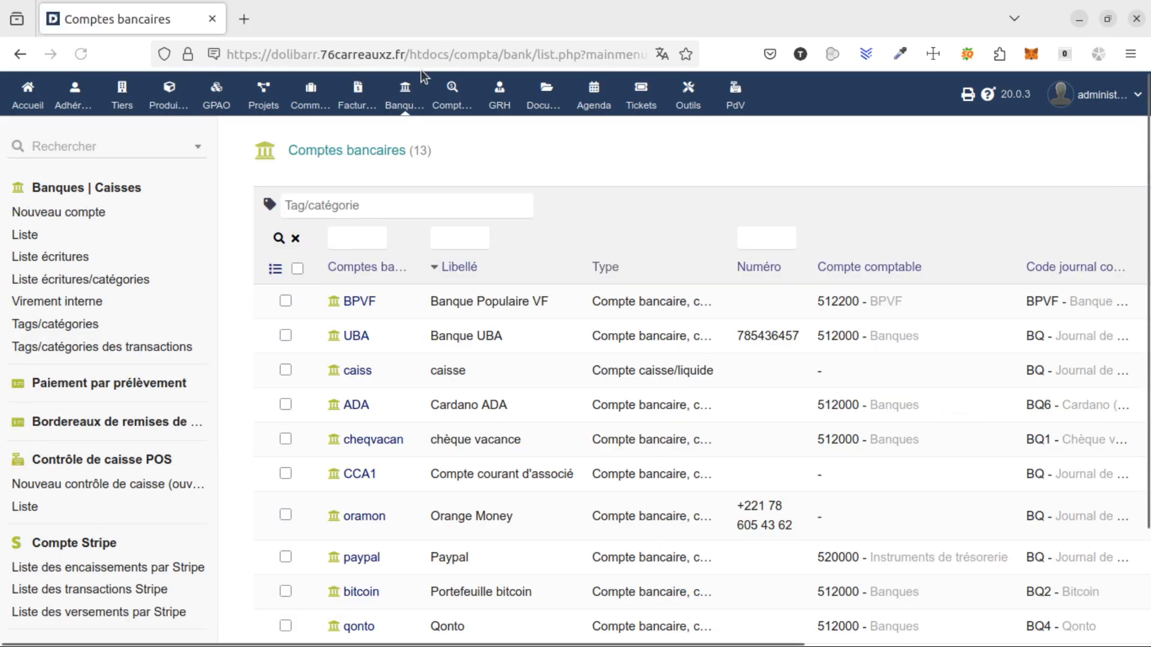
pyautogui.scroll(-1, 353, 595)
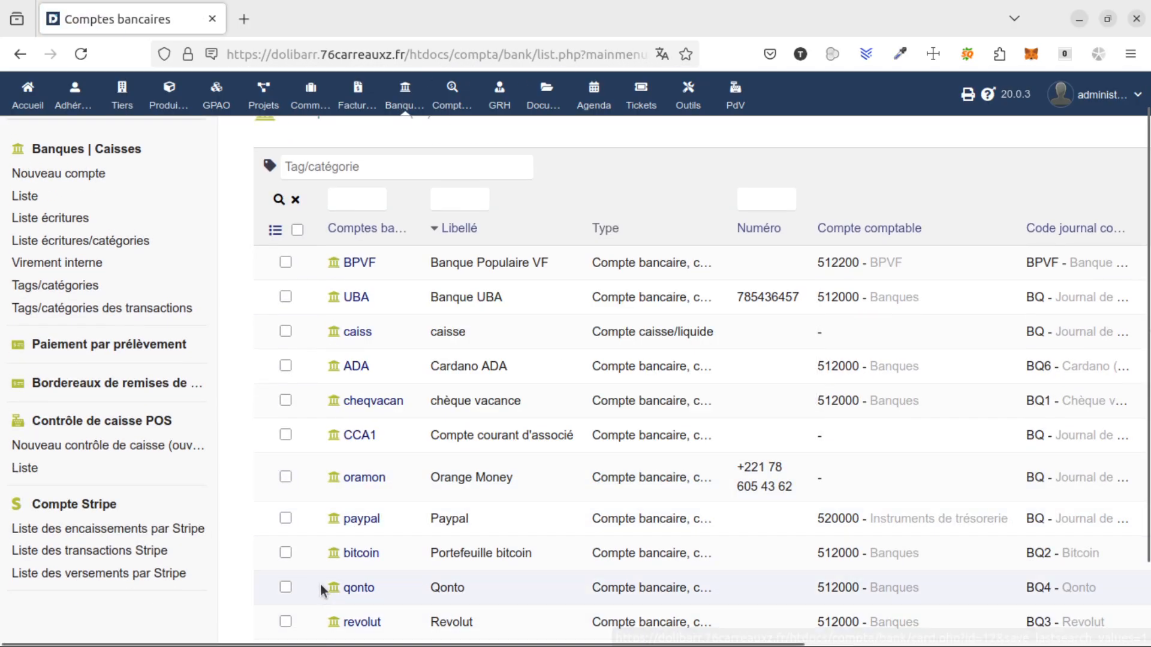
pyautogui.scroll(-1, 353, 595)
pyautogui.scroll(1, 335, 594)
pyautogui.scroll(-2, 351, 594)
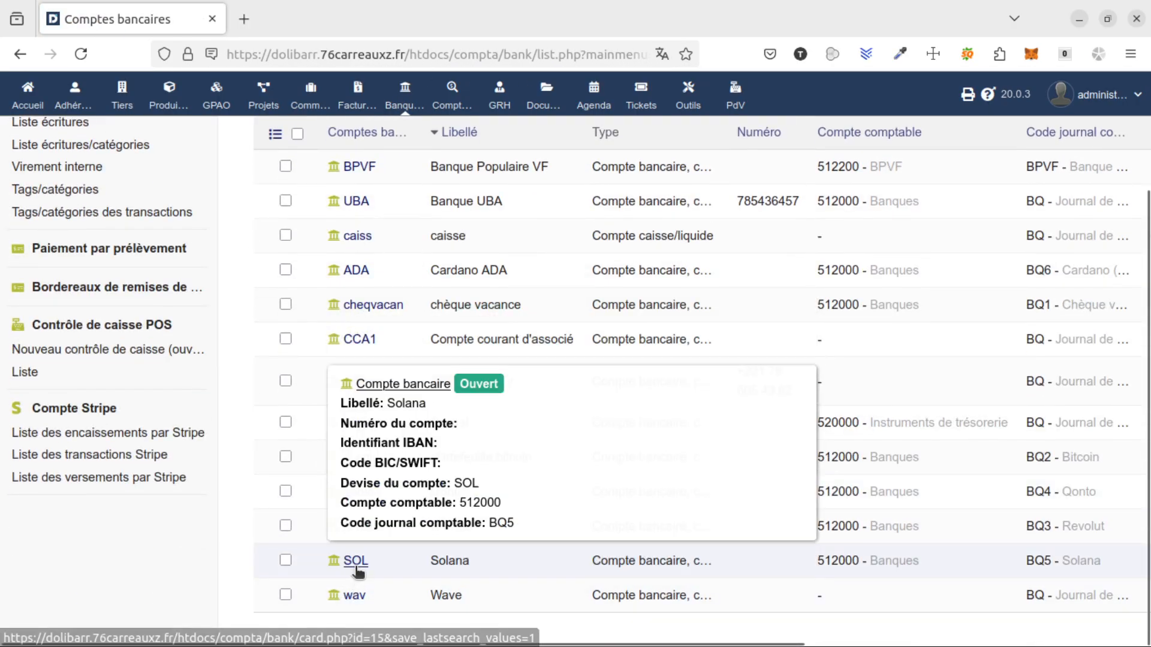
pyautogui.click(354, 568)
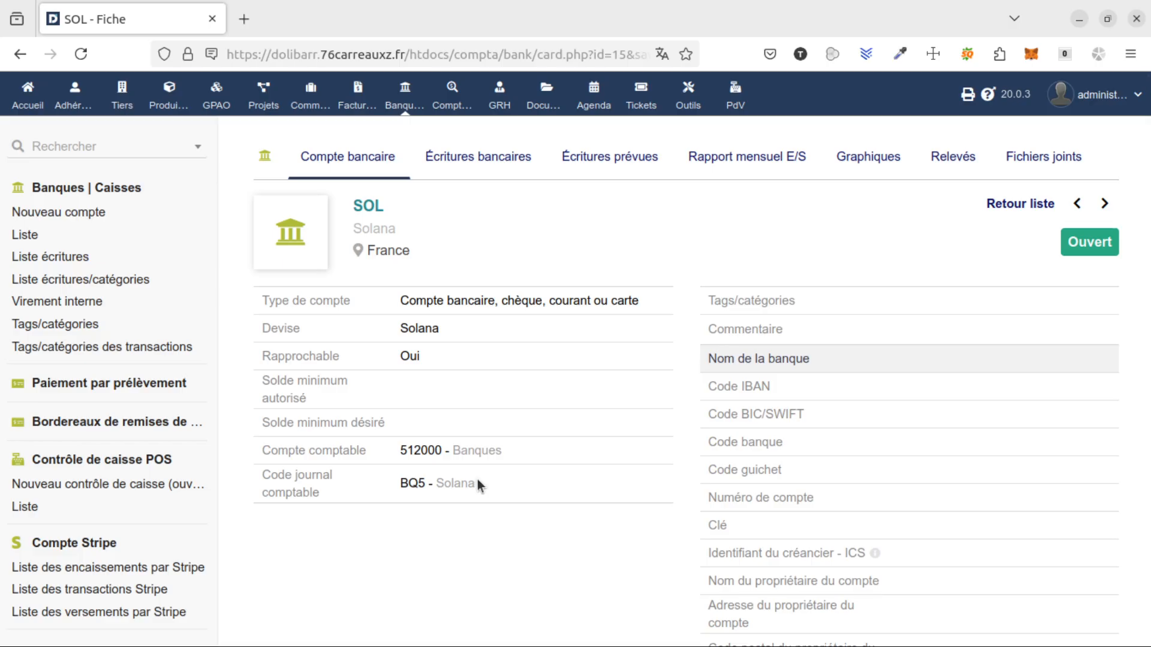
# - Open the Modules/Applications setup page from the home configuration area
pyautogui.click(34, 105)
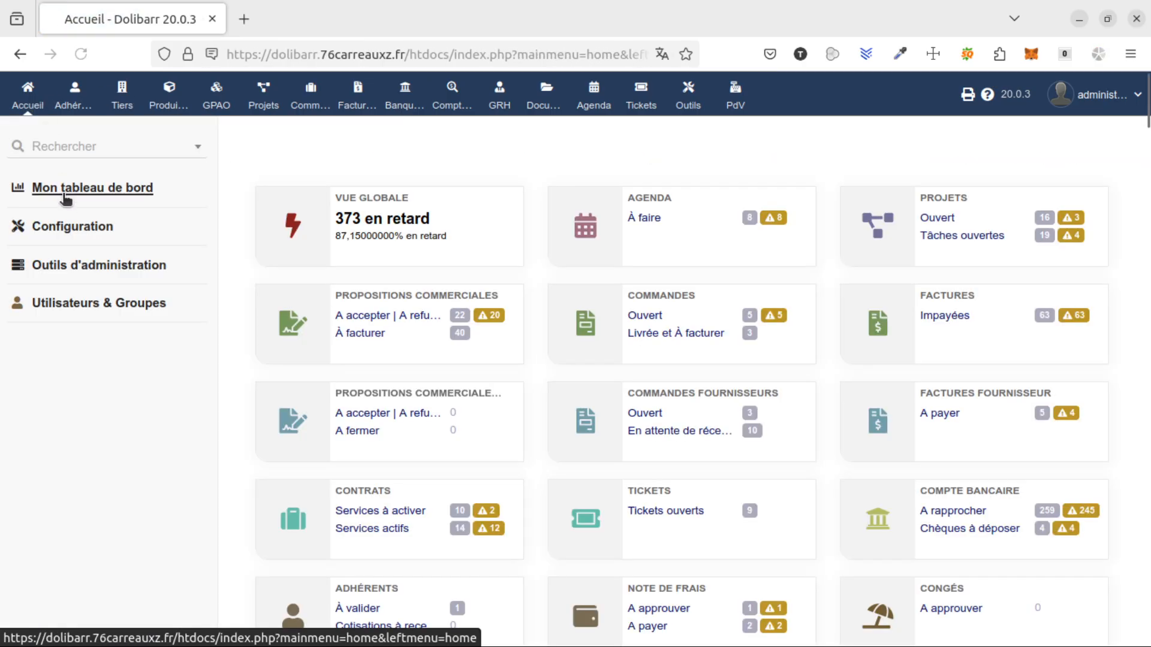
pyautogui.click(74, 229)
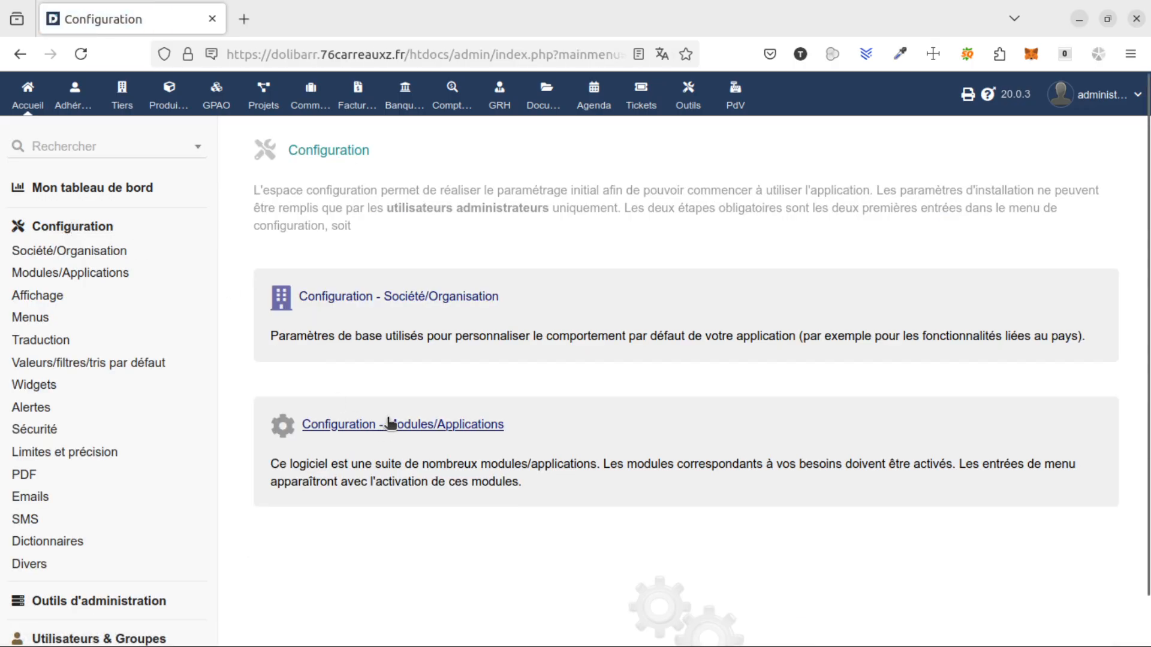
pyautogui.click(424, 426)
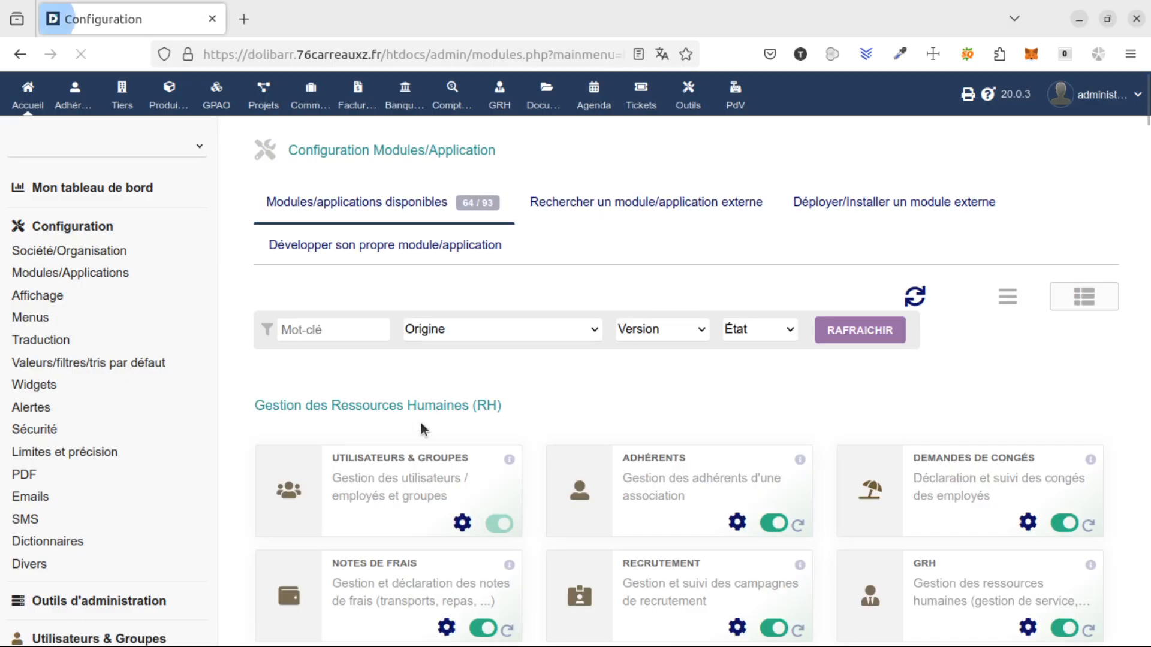
pyautogui.scroll(-2, 428, 382)
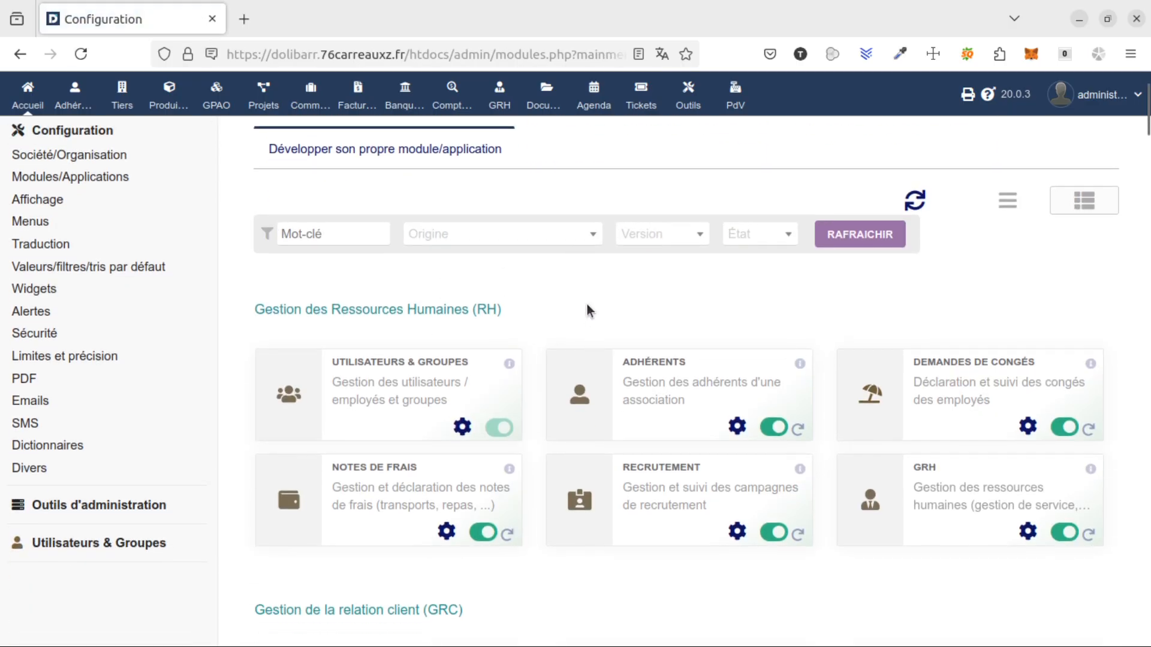
# - Find "multi-de" on the modules page and open the settings of the Multi-devise module
pyautogui.hotkey('ctrl', 'f')
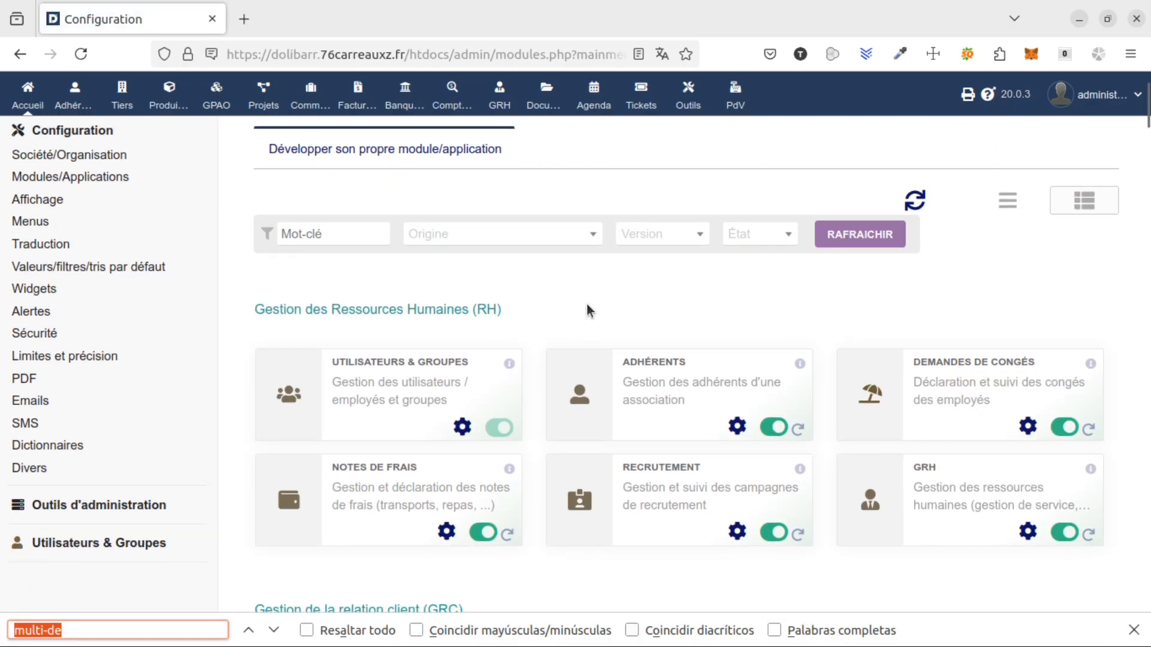
pyautogui.write('multi')
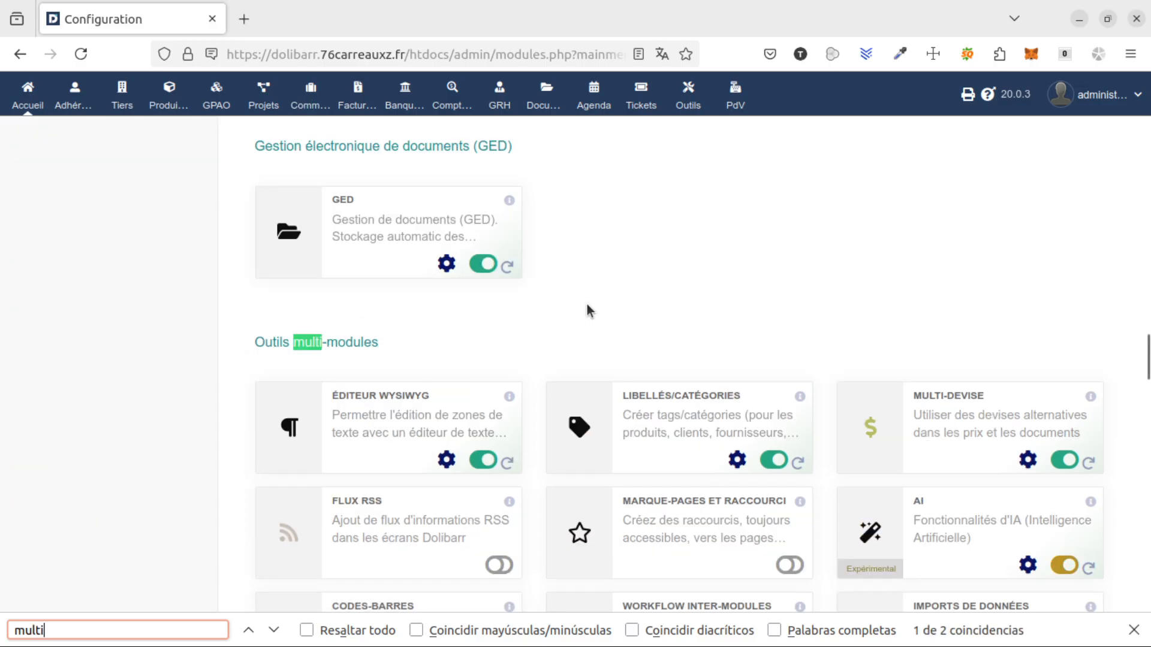
pyautogui.write('-de')
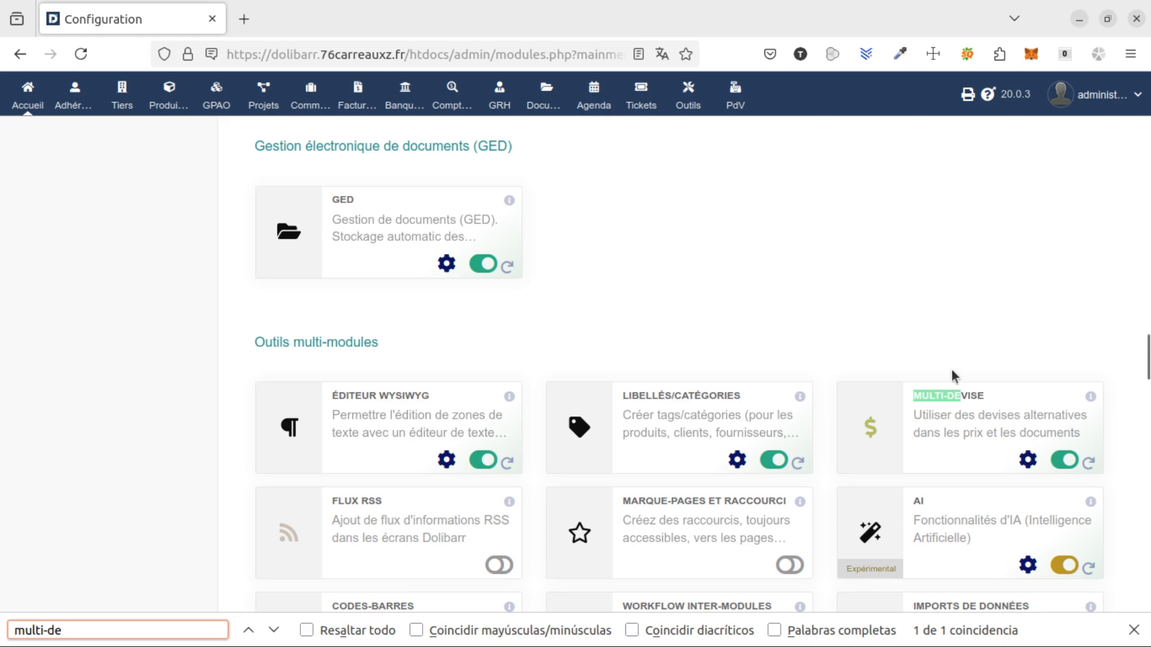
pyautogui.click(1028, 459)
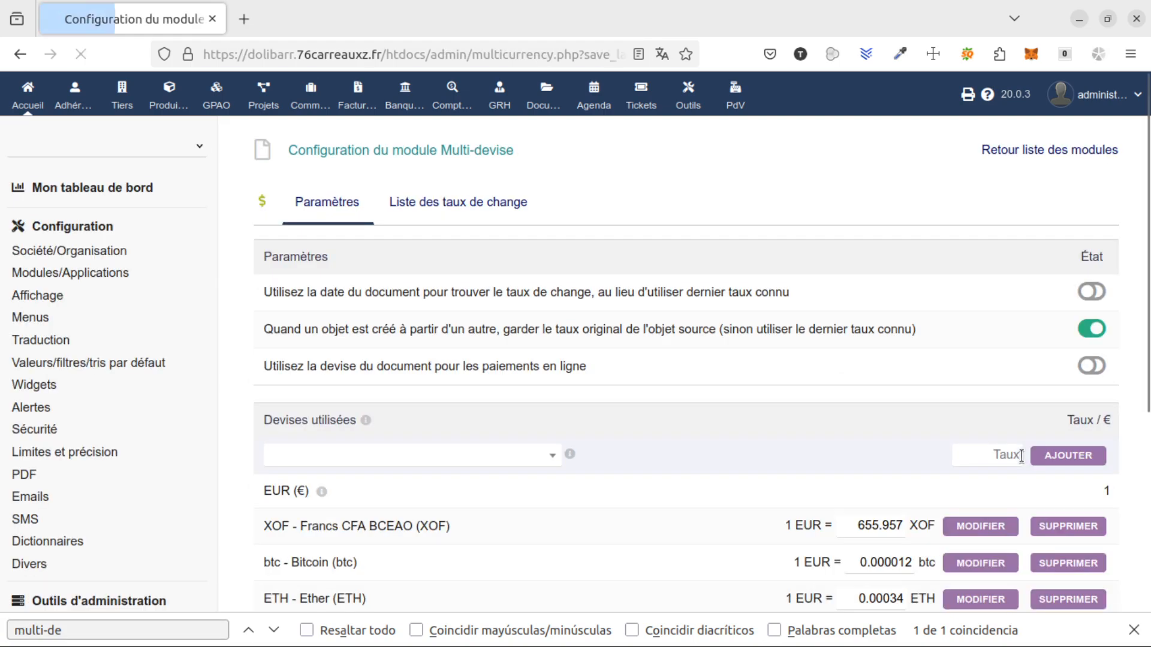
# - Copy the existing exchange rate from the SOL - Solana line in the used currencies list
pyautogui.scroll(-5, 529, 362)
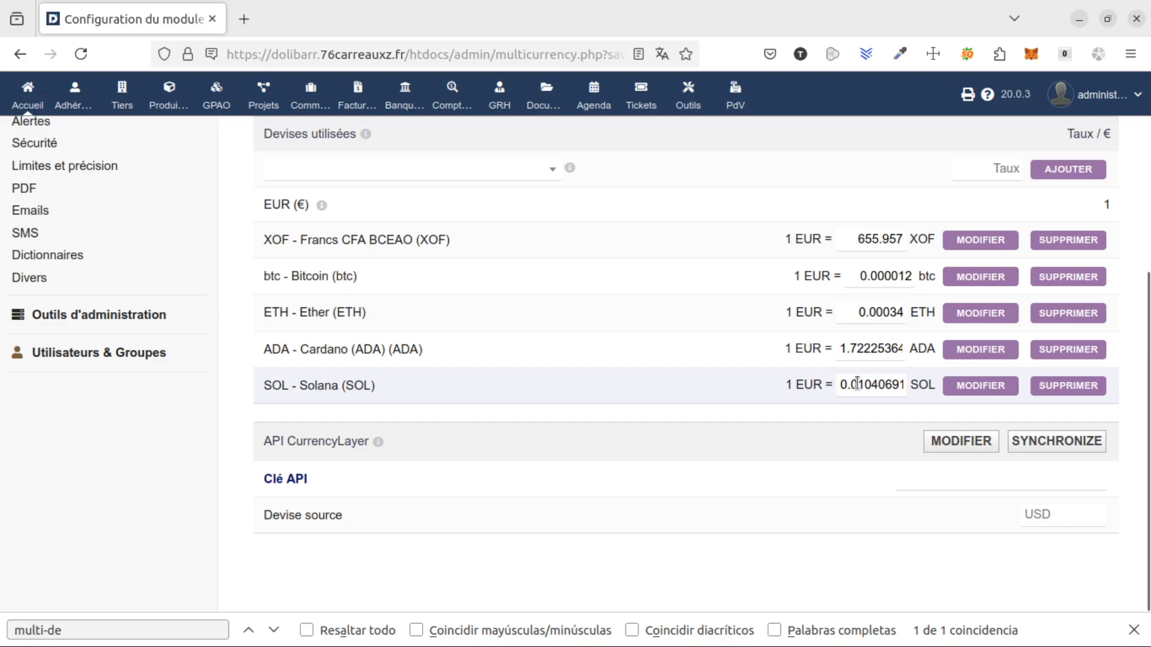
pyautogui.moveTo(842, 385); pyautogui.dragTo(907, 385)
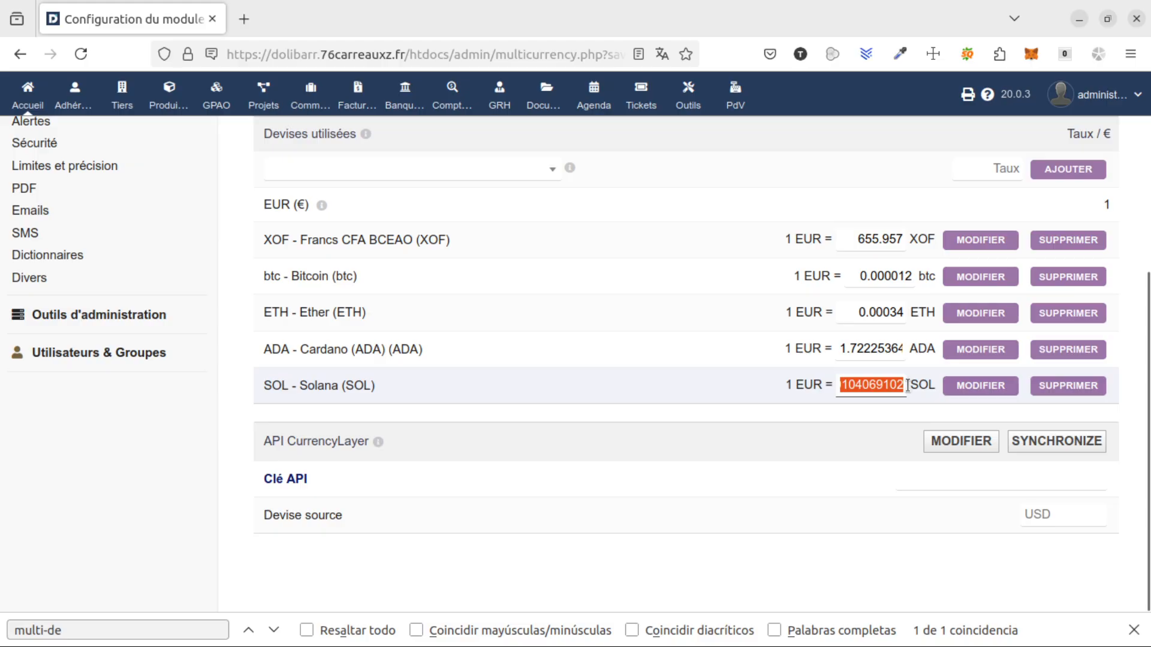
pyautogui.scroll(3, 825, 360)
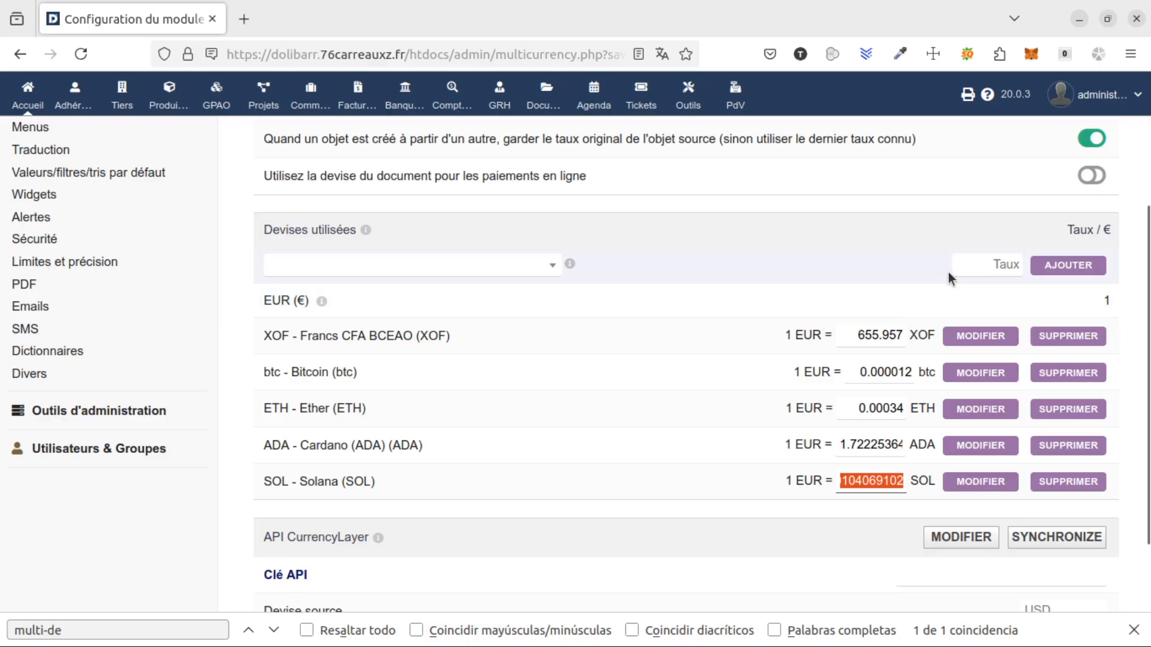
# - Fill in the new currency line with Solana (SOL) and the rate 0.0104069102, without adding it
pyautogui.click(533, 268)
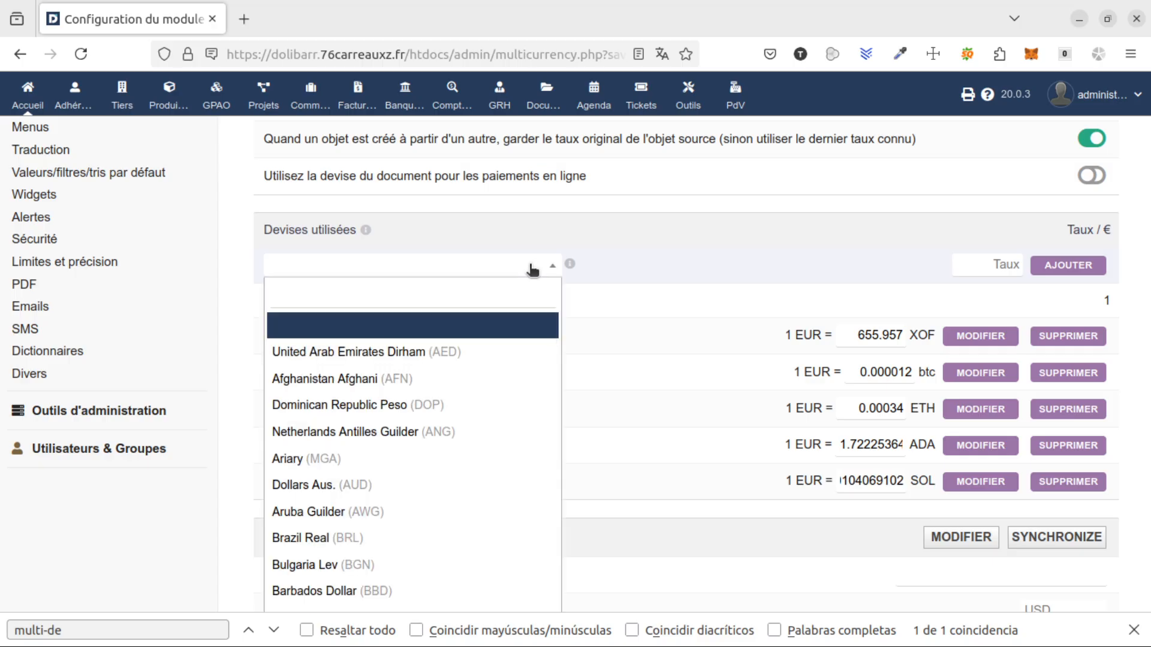
pyautogui.write('sol')
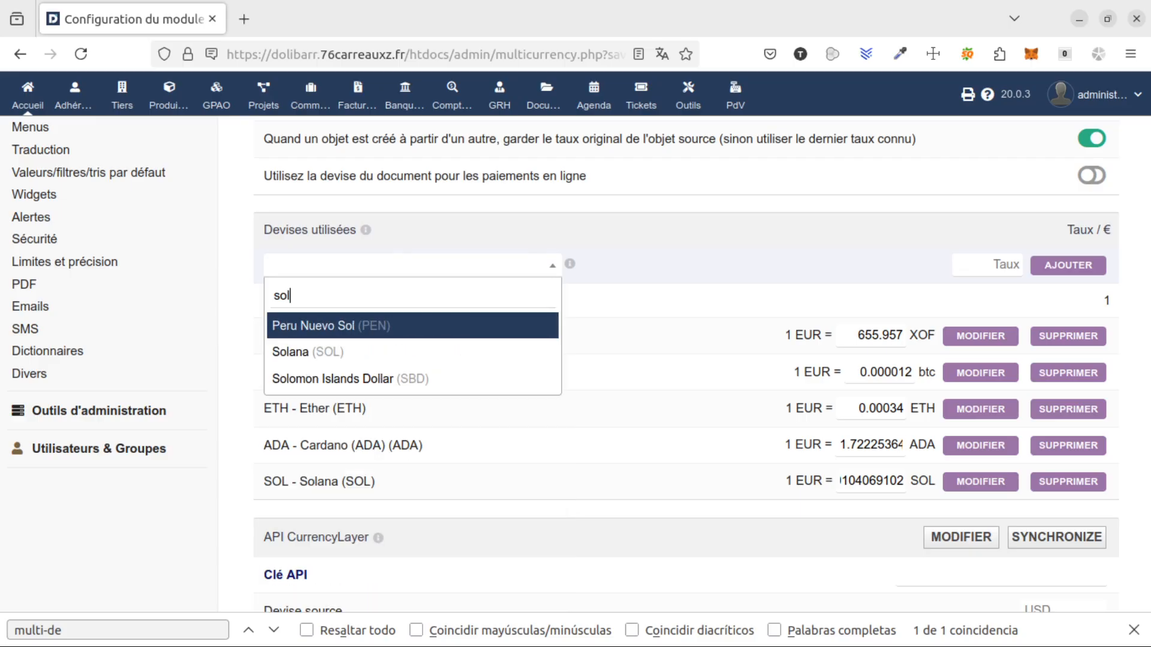
pyautogui.click(407, 354)
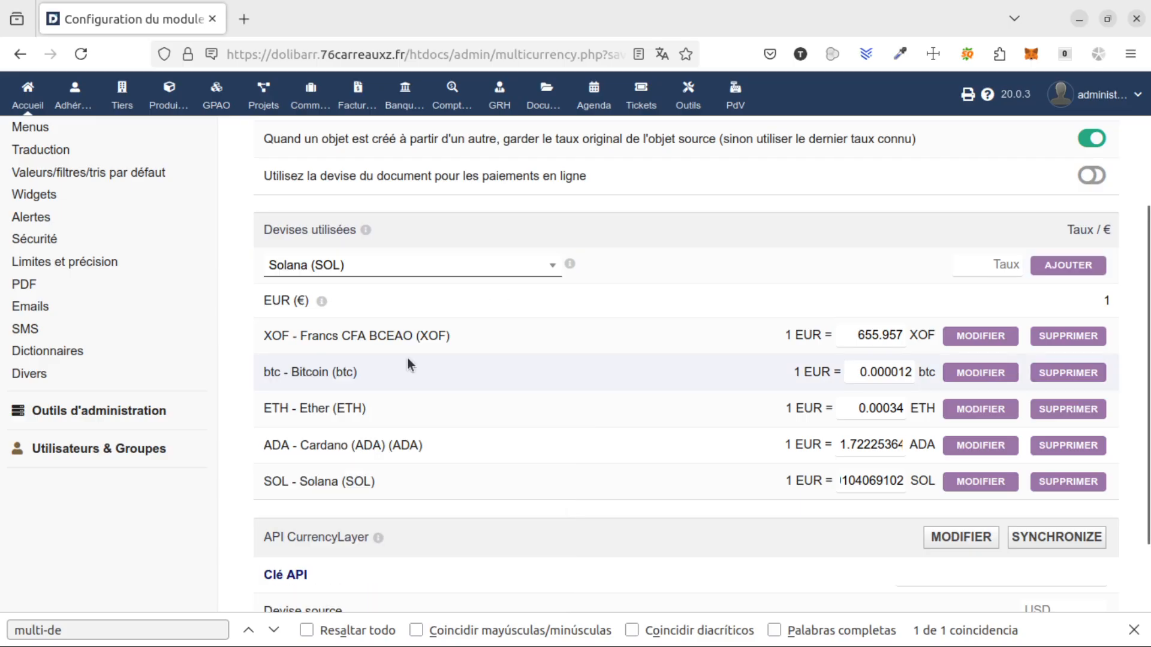
pyautogui.click(962, 268)
pyautogui.hotkey('ctrl', 'v')
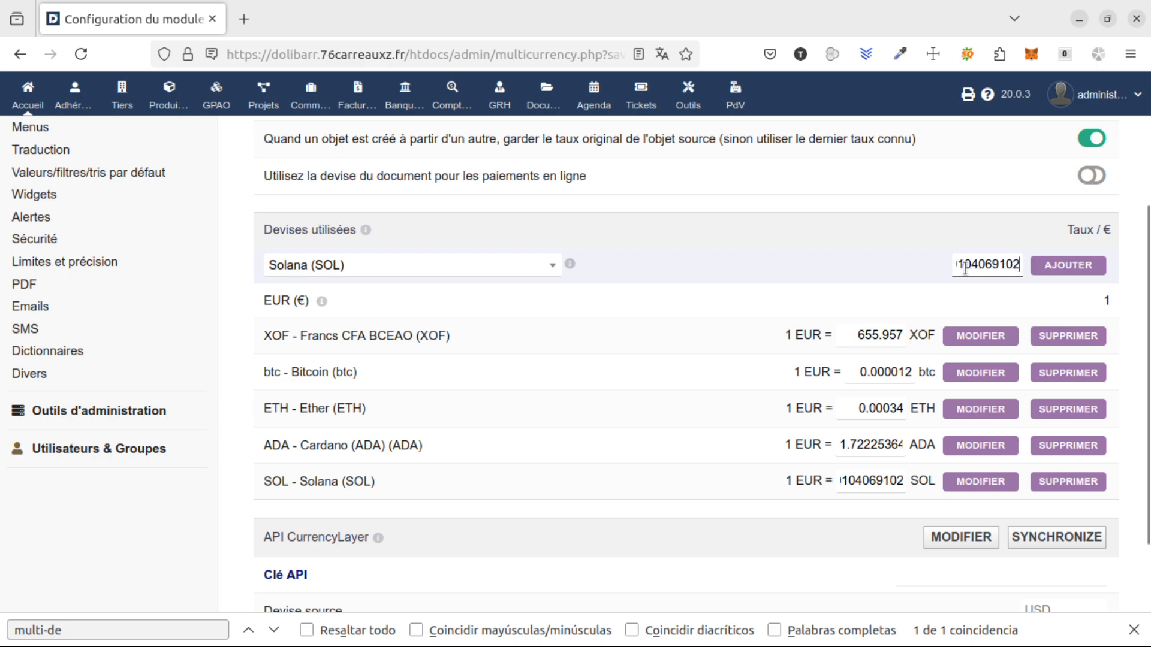
pyautogui.press('Home')
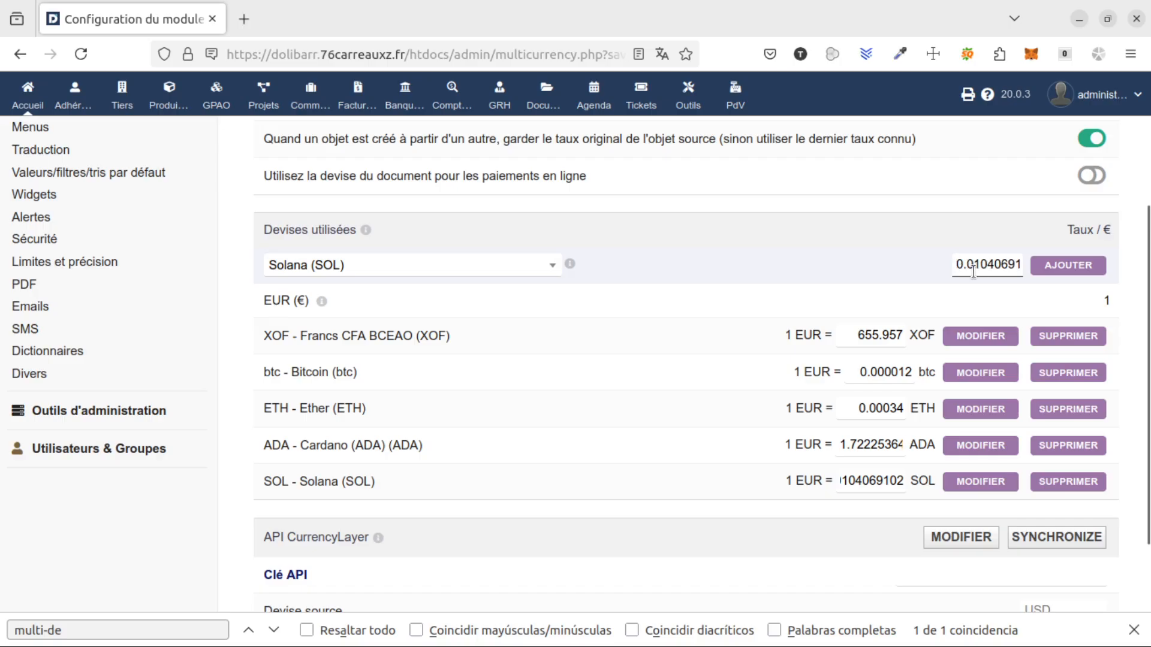
pyautogui.press('Right')
pyautogui.press('Right')
pyautogui.click(968, 267)
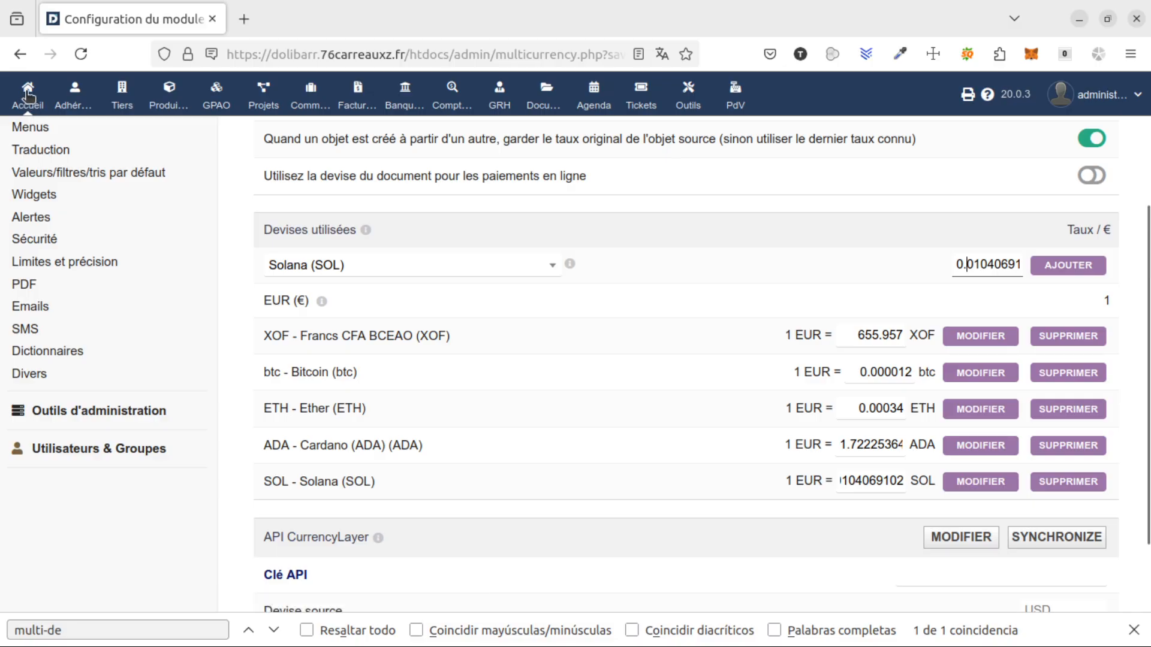
# - Open the Monnaies dictionary and filter the currencies by the code "sol"
pyautogui.click(69, 354)
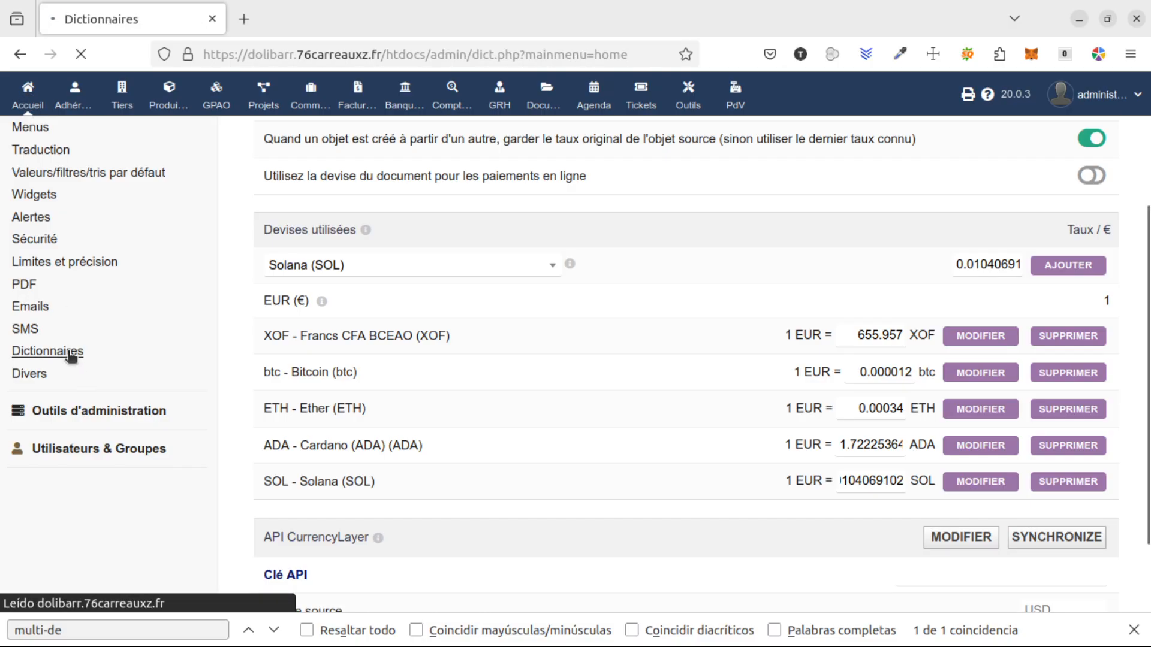
pyautogui.click(325, 307)
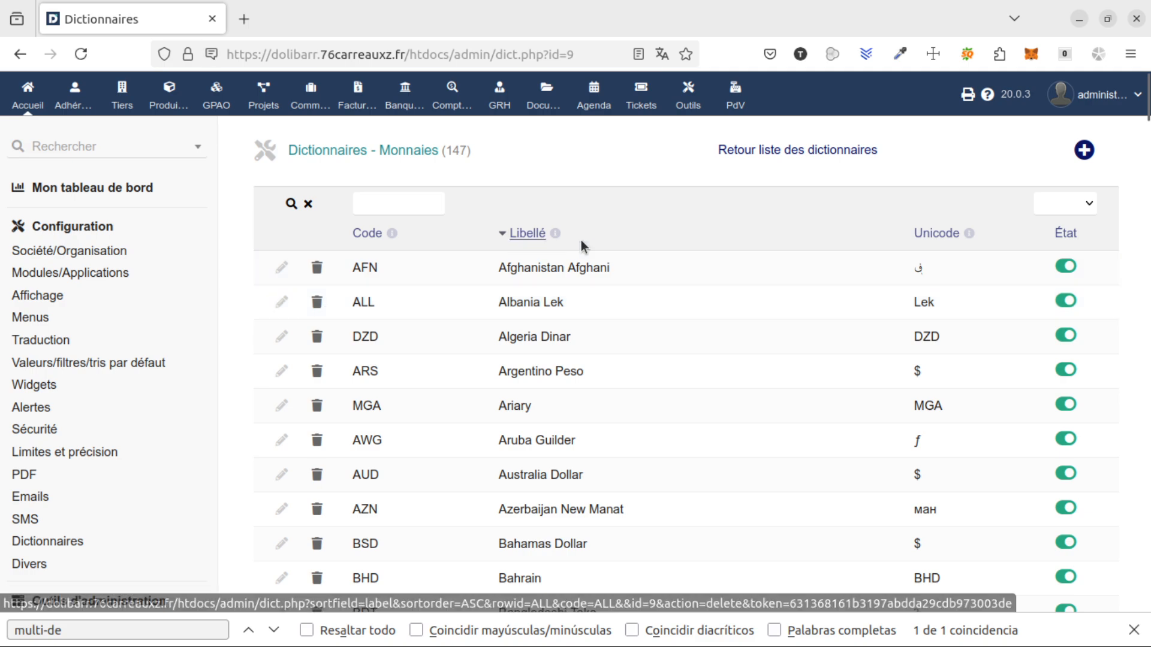
pyautogui.click(406, 202)
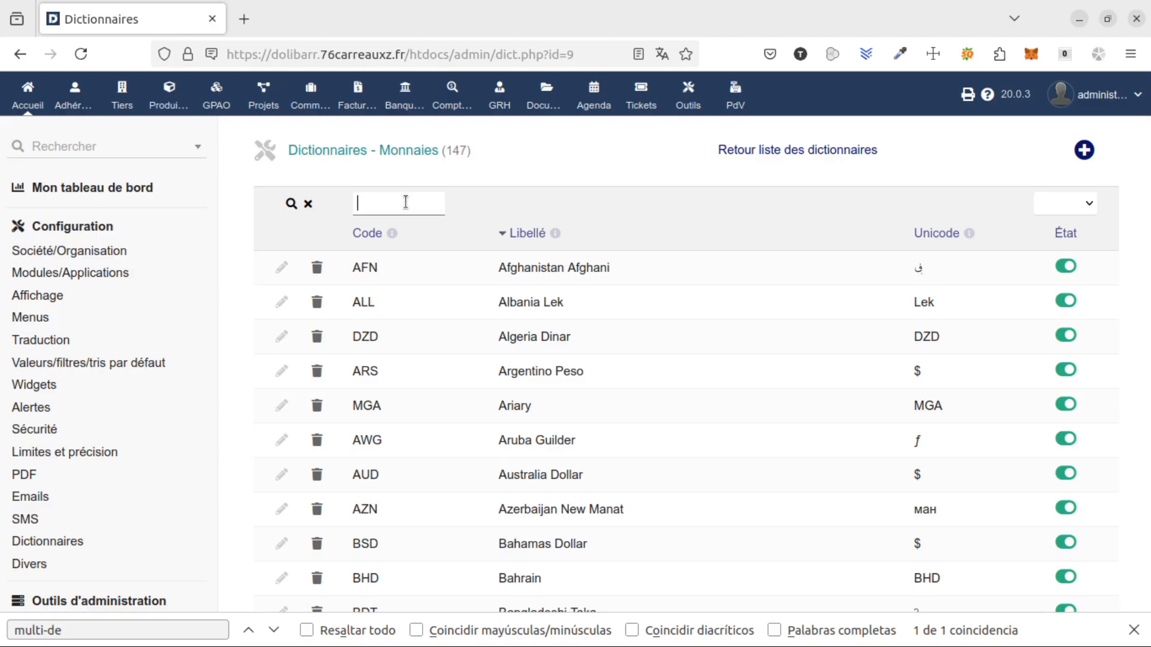
pyautogui.write('S')
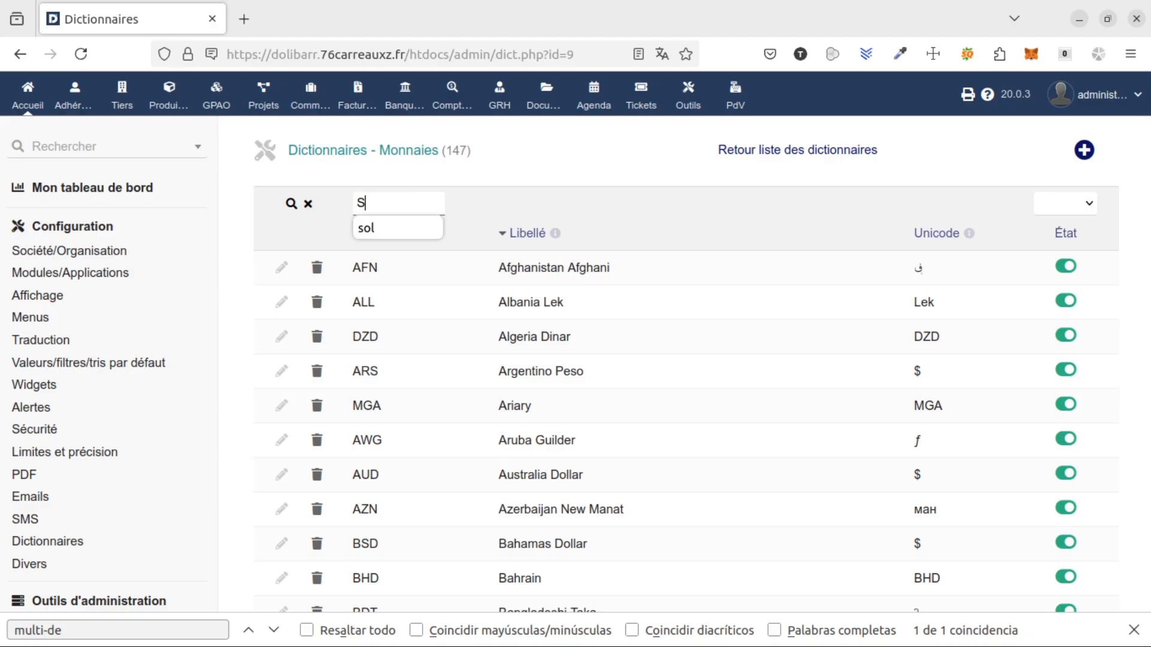
pyautogui.click(401, 234)
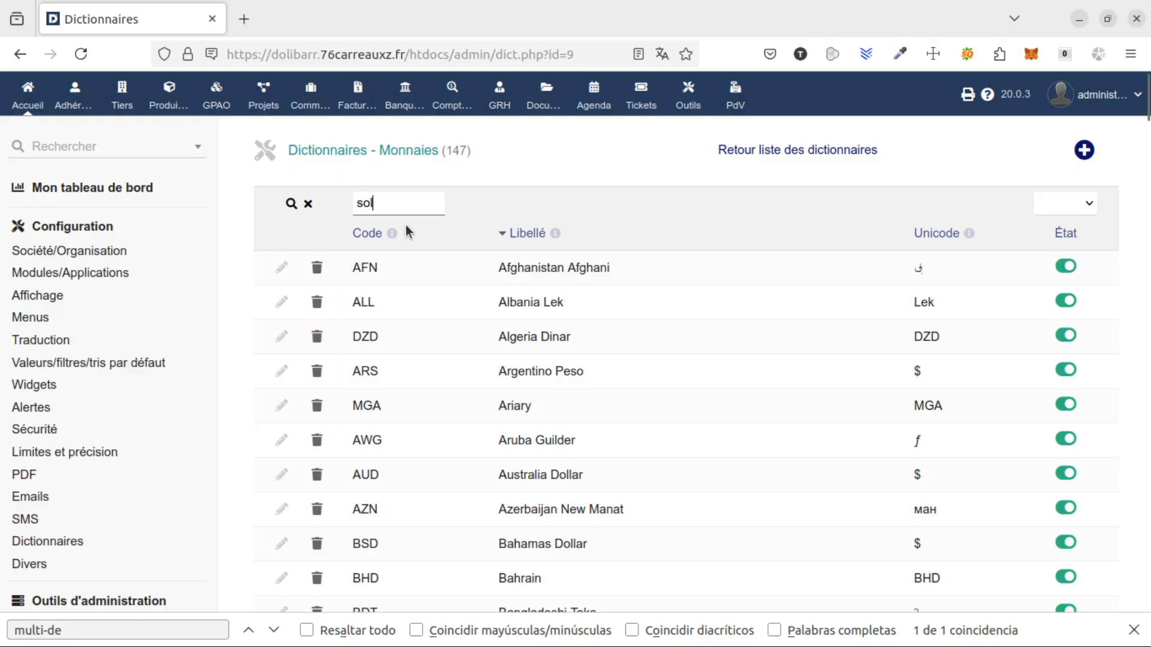
pyautogui.moveTo(393, 206); pyautogui.dragTo(346, 204)
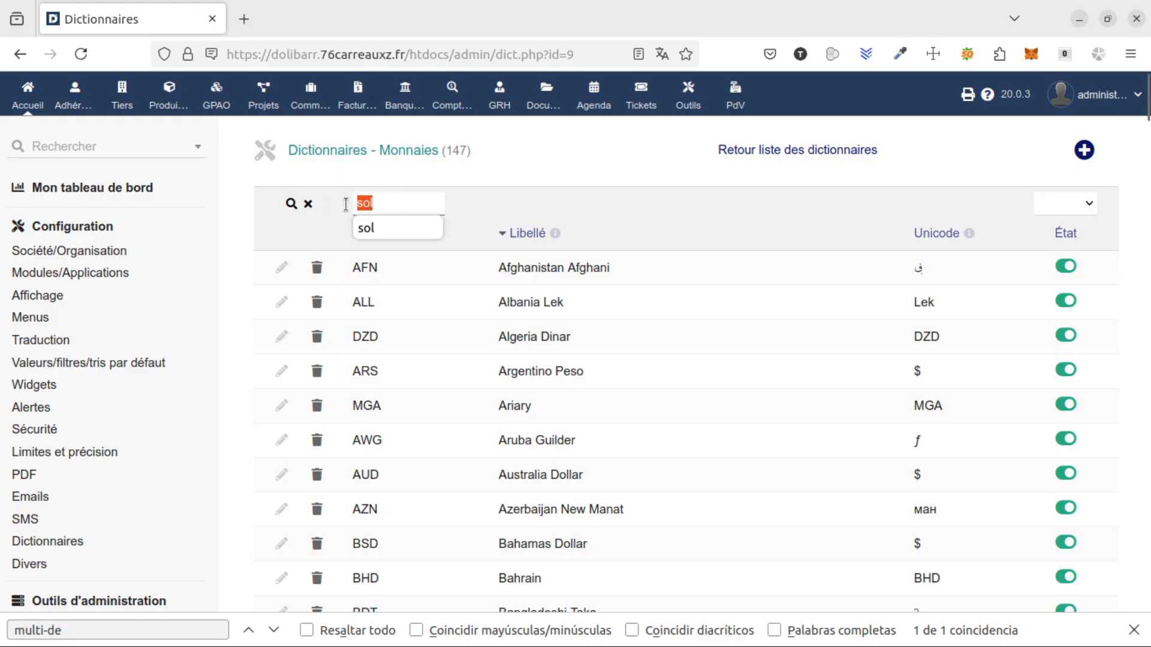
pyautogui.click(386, 224)
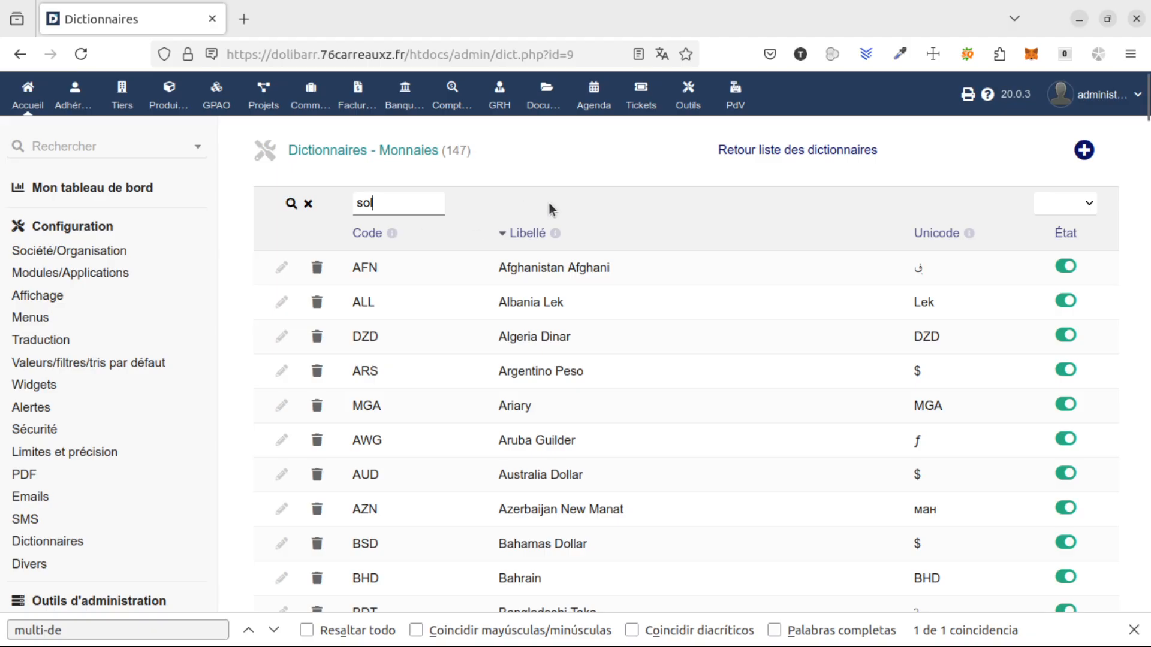
pyautogui.press('Return')
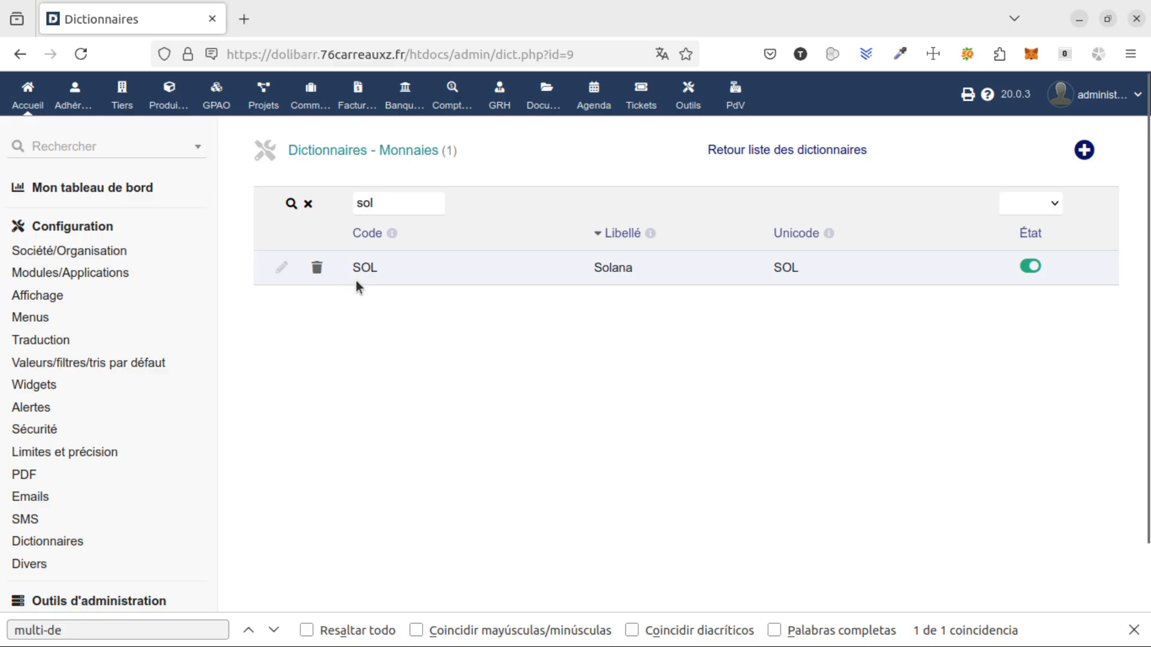
# - Start a new currency entry and fill in code SOL, label Solana and Unicode SOL, without adding it
pyautogui.click(1083, 151)
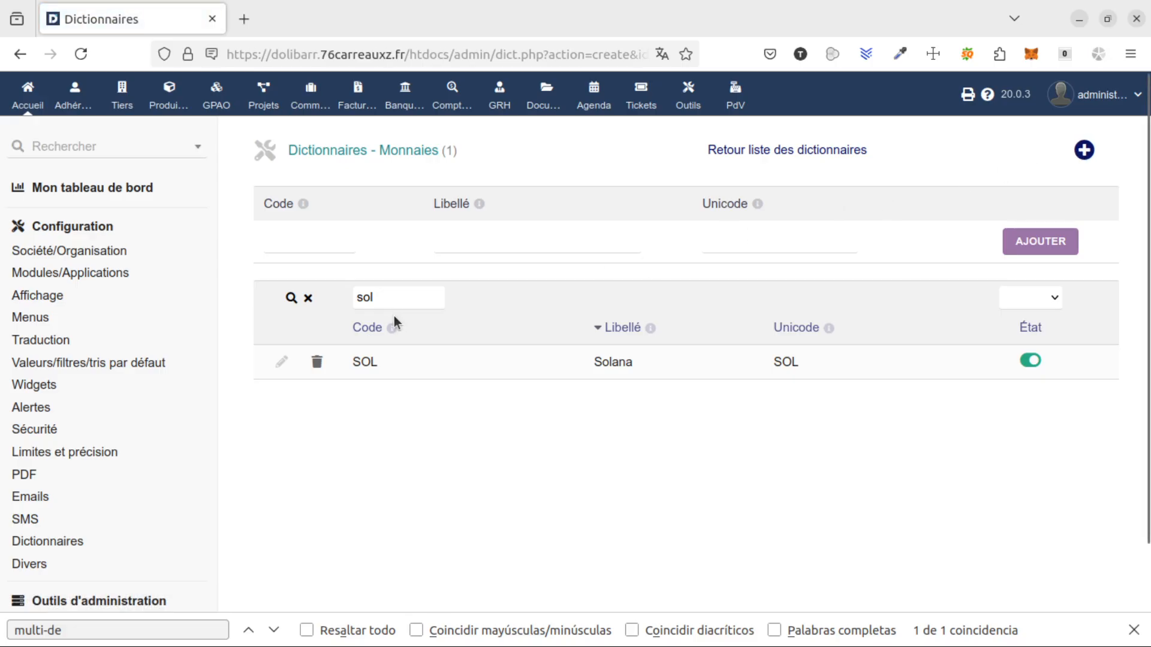
pyautogui.click(295, 244)
pyautogui.write('S')
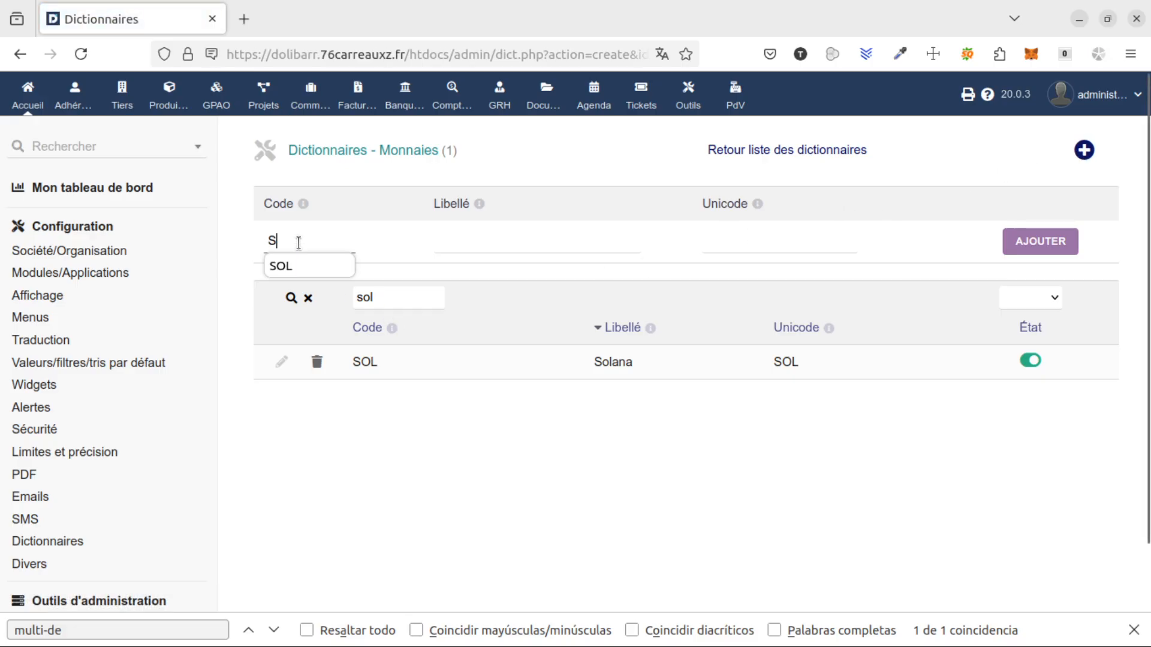
pyautogui.click(303, 267)
pyautogui.click(502, 244)
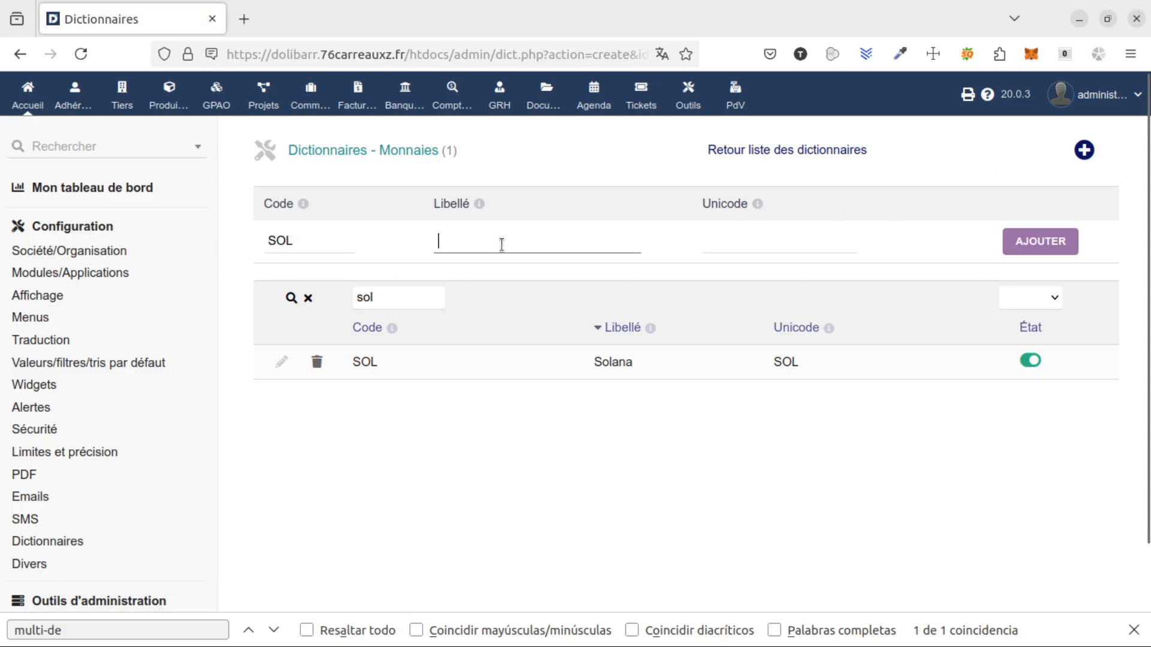
pyautogui.write('S')
pyautogui.click(513, 268)
pyautogui.click(734, 242)
pyautogui.write('S')
pyautogui.click(753, 271)
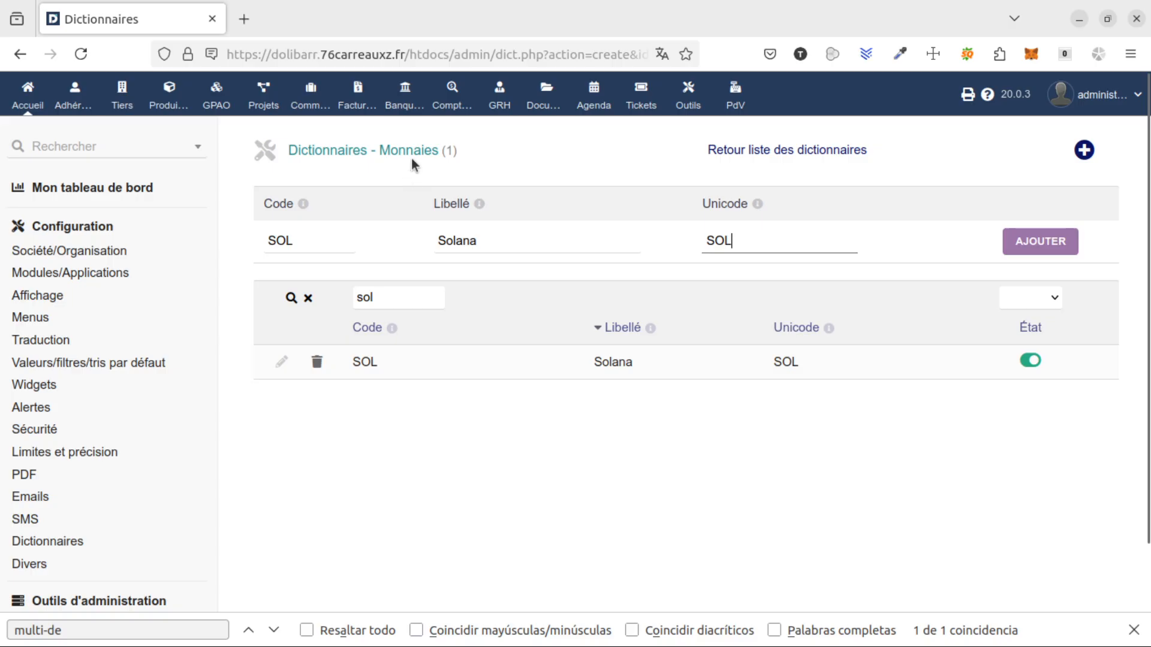
# - Open the Plan comptable list in the accounting configuration and filter the account numbers by 5088
pyautogui.click(452, 97)
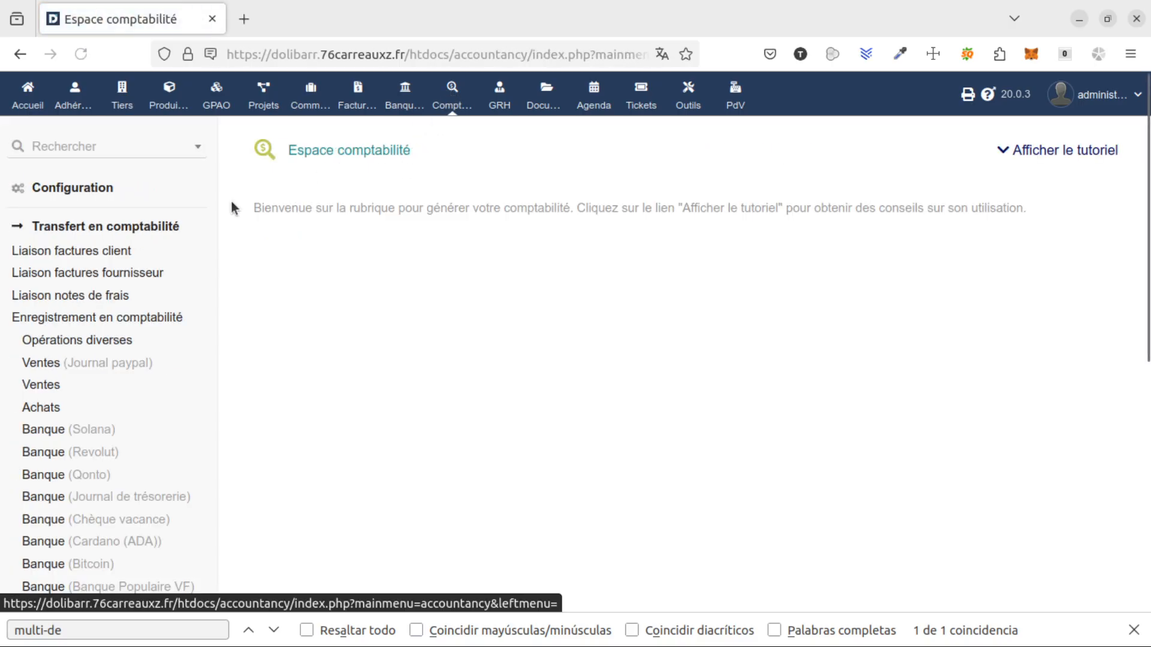
pyautogui.click(90, 187)
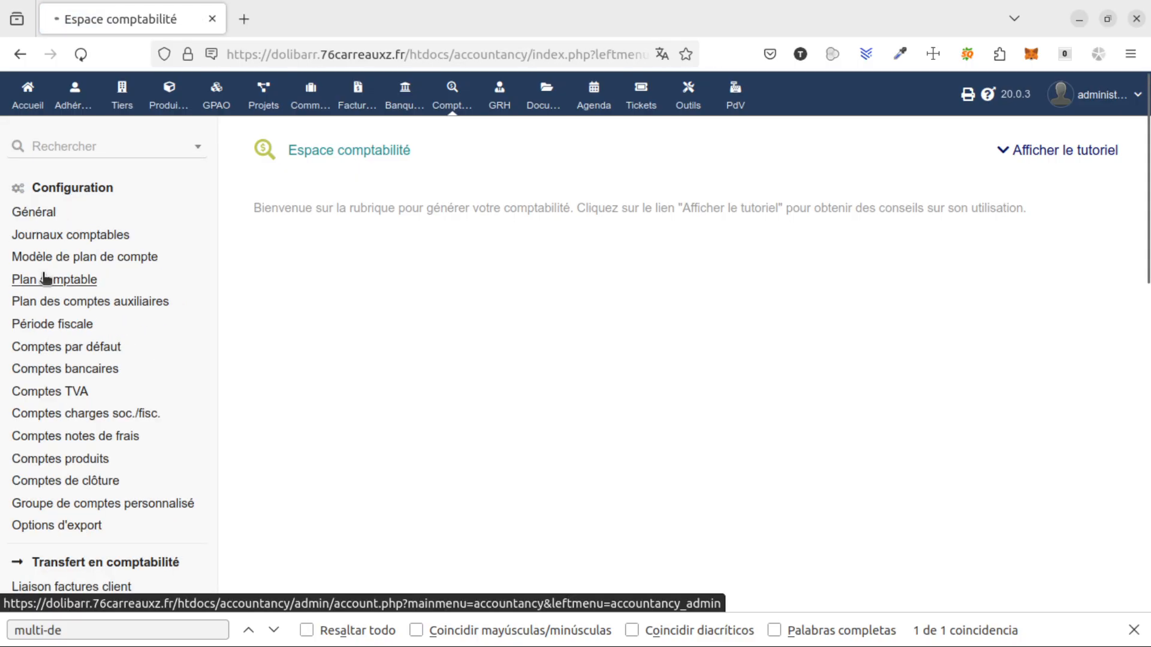
pyautogui.click(45, 278)
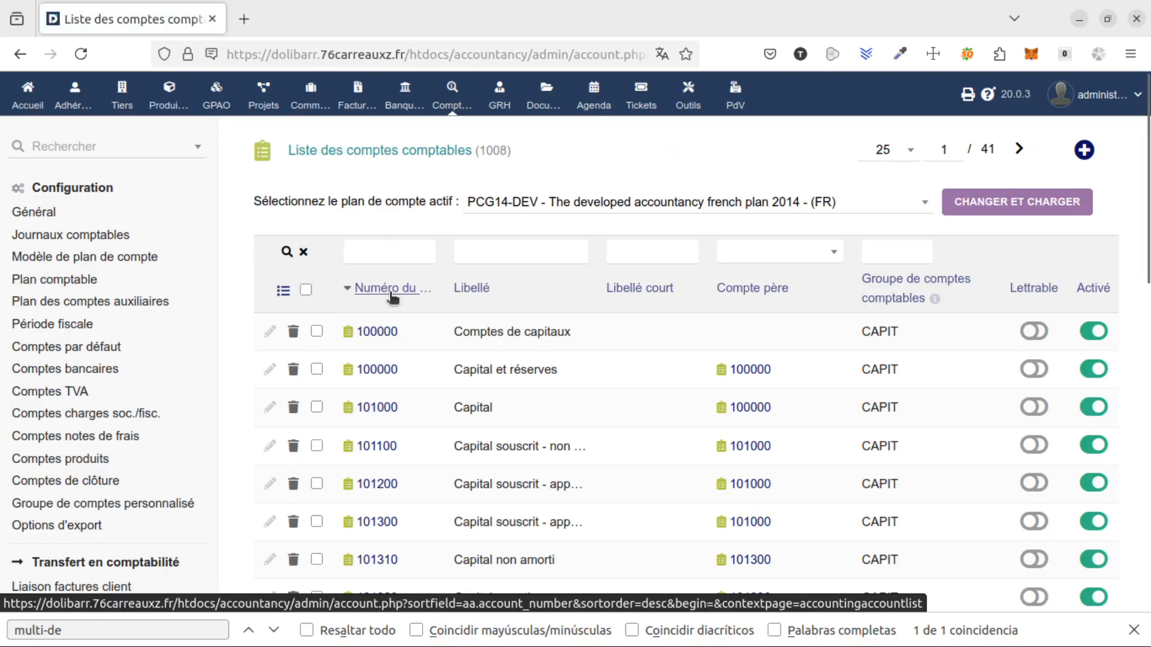
pyautogui.scroll(-2, 391, 297)
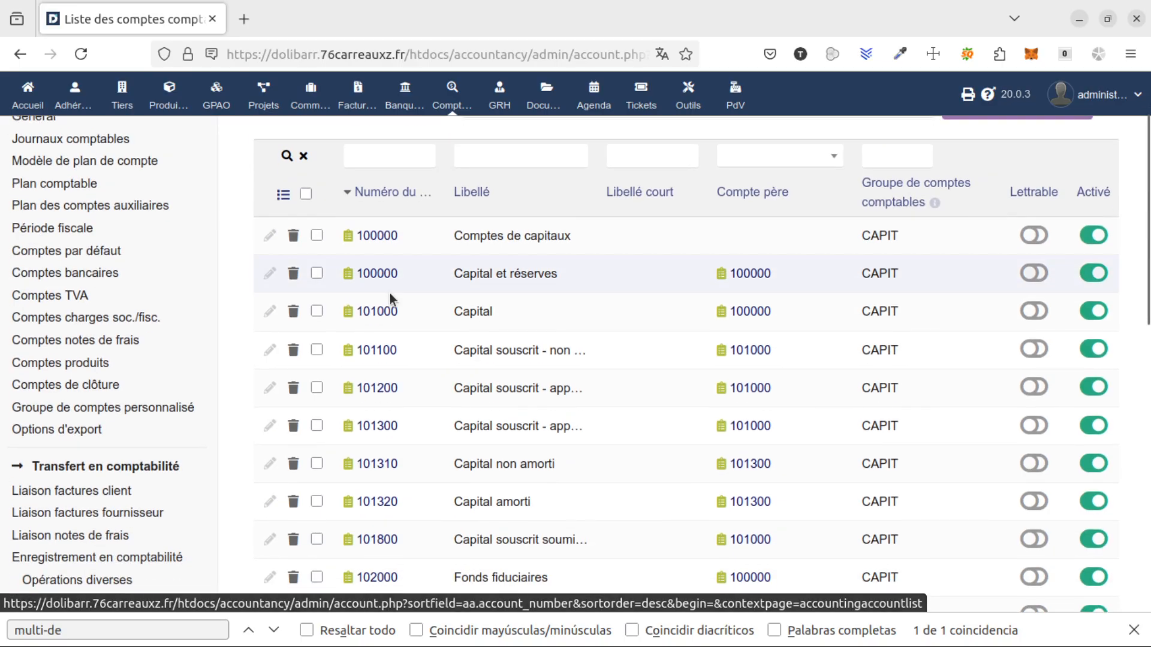
pyautogui.scroll(1, 390, 297)
pyautogui.scroll(1, 390, 297)
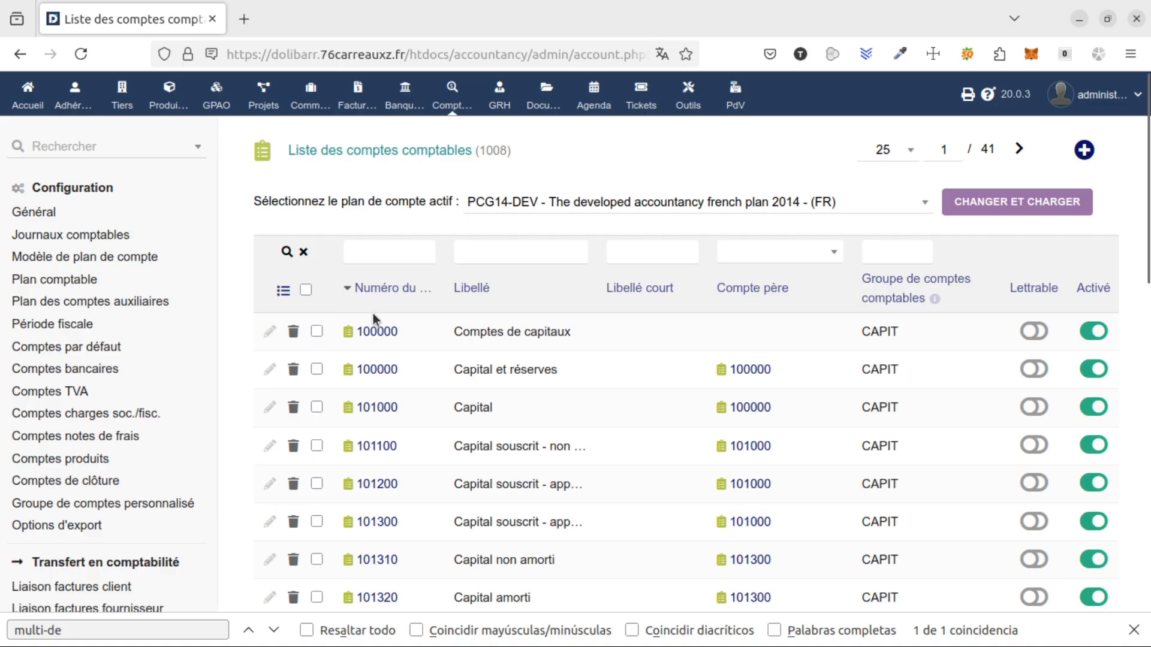
pyautogui.click(373, 251)
pyautogui.write('5088')
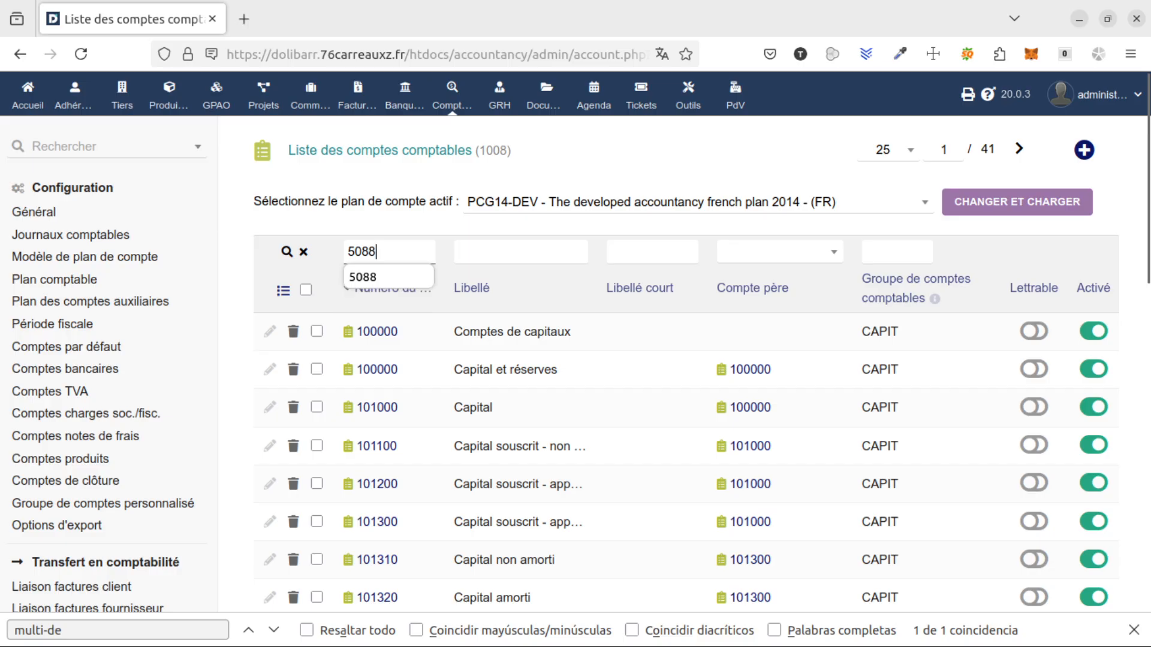
pyautogui.press('Return')
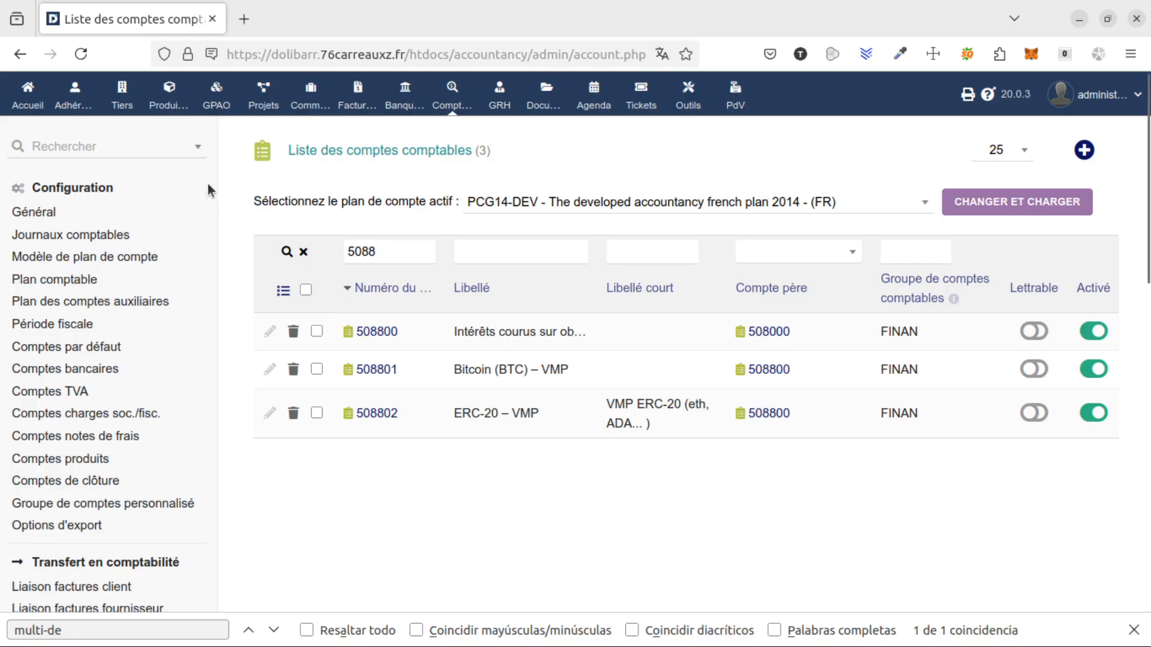
# - Open the warehouse list in the products area and bring up a blank new warehouse form
pyautogui.click(174, 99)
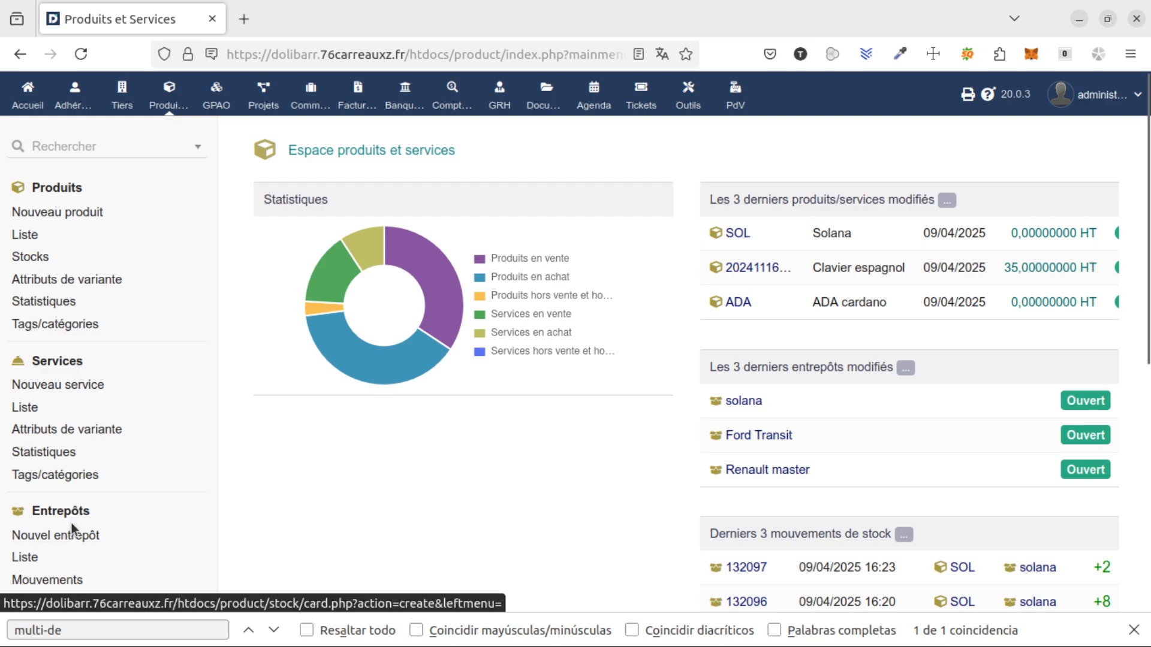
pyautogui.click(24, 562)
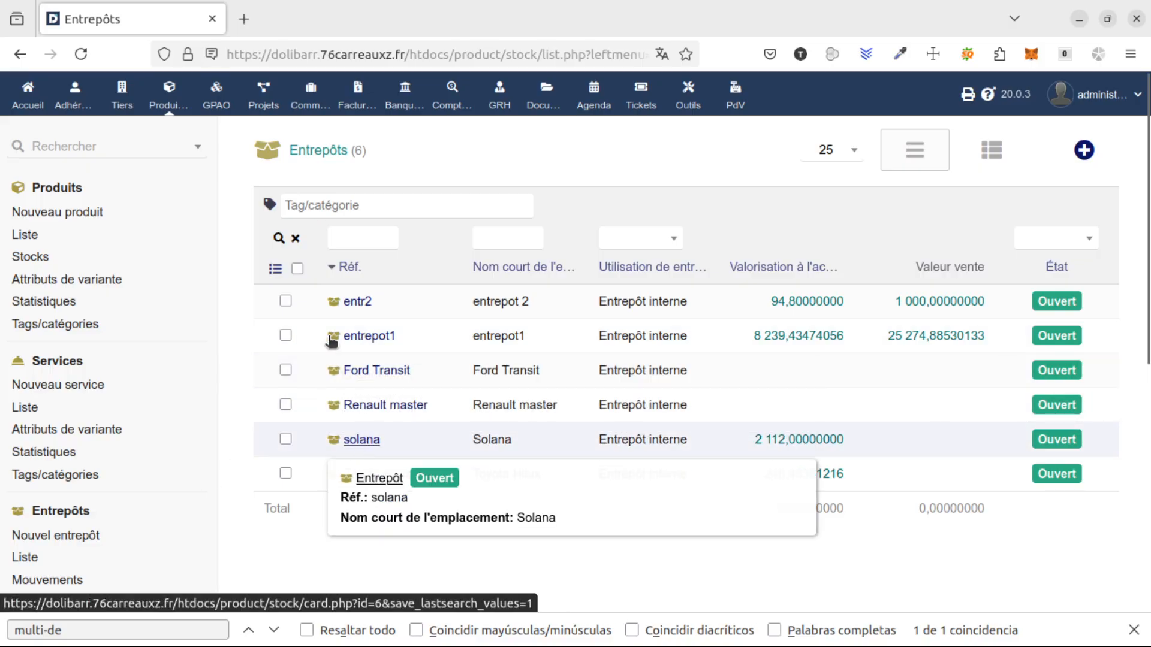
pyautogui.click(1082, 150)
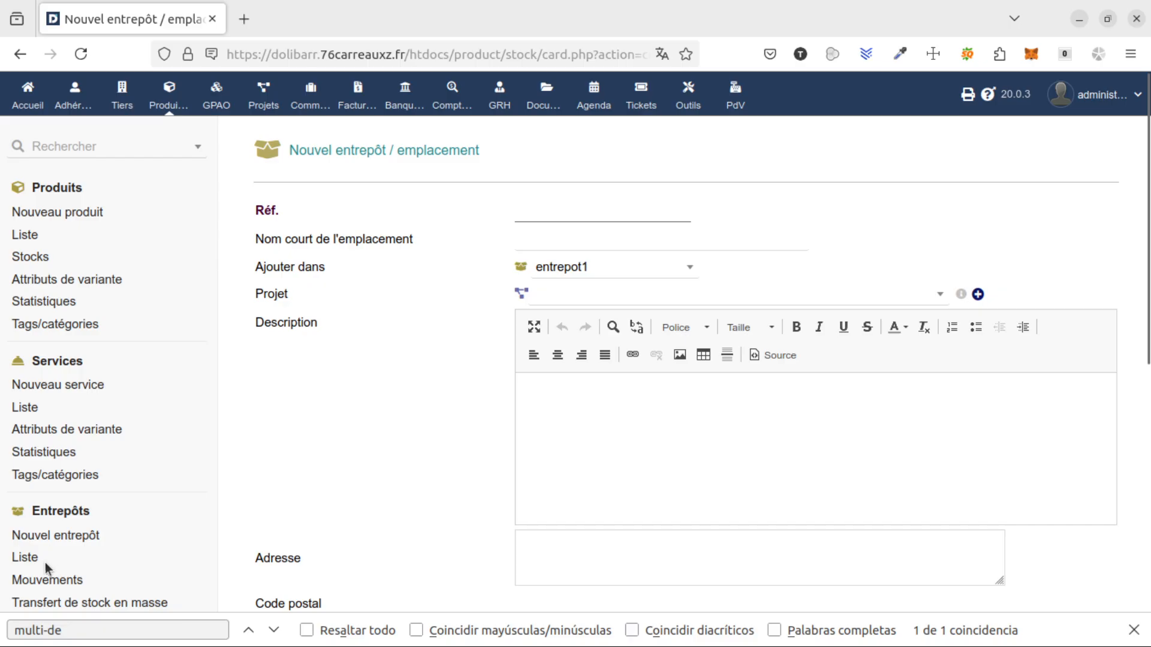
# - Return to the warehouse list and open the card of the solana warehouse
pyautogui.scroll(-1, 222, 486)
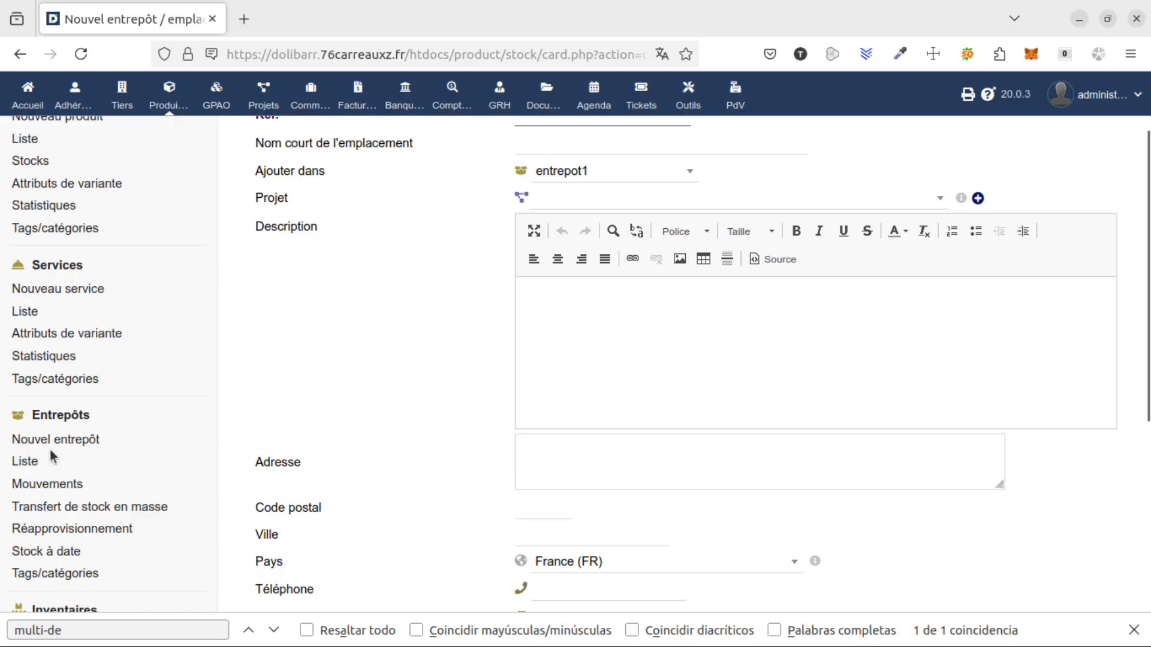
pyautogui.click(25, 463)
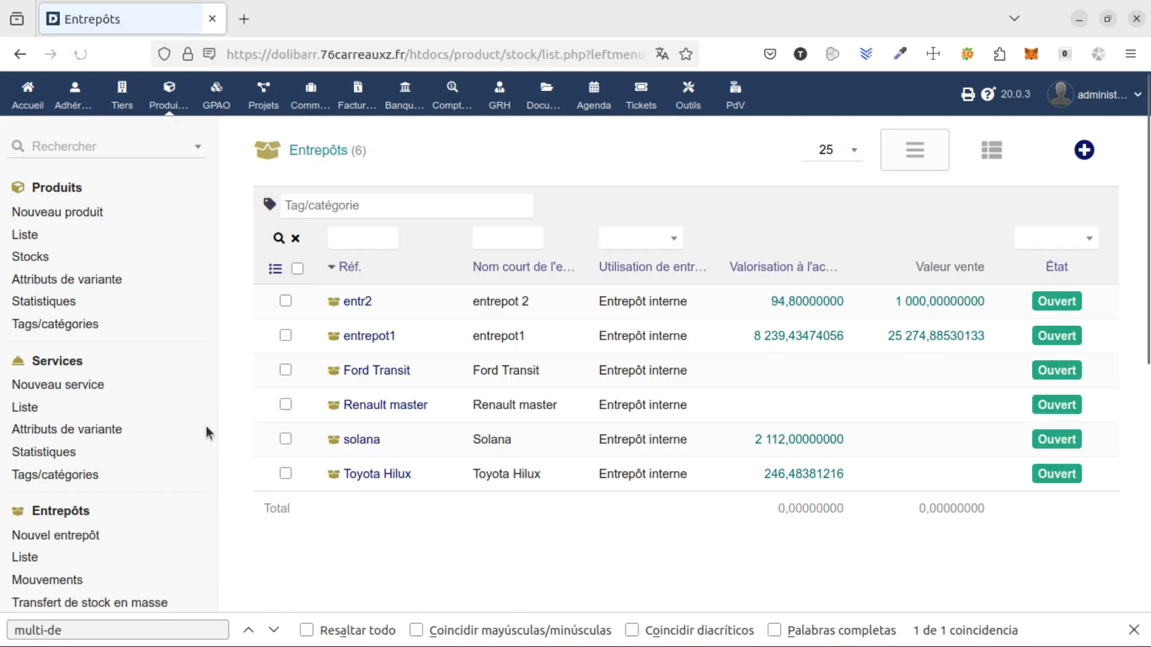
pyautogui.click(360, 441)
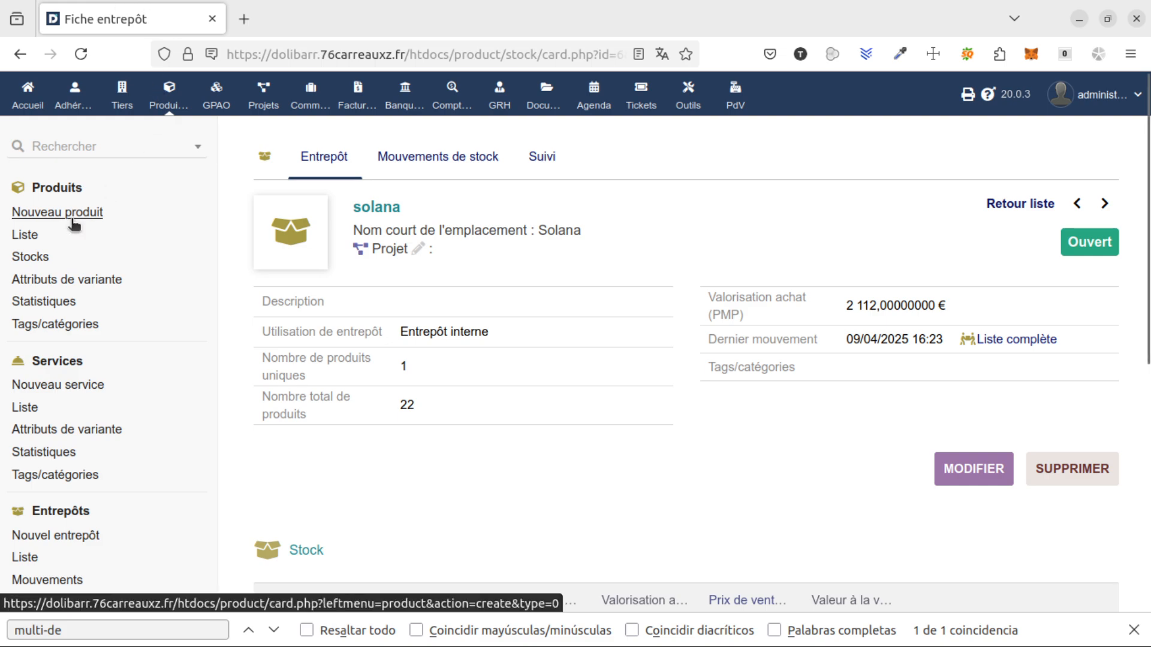
# - Filter the product list by the label sola and open the SOL product's card to review its accounting codes and default warehouse
pyautogui.click(27, 238)
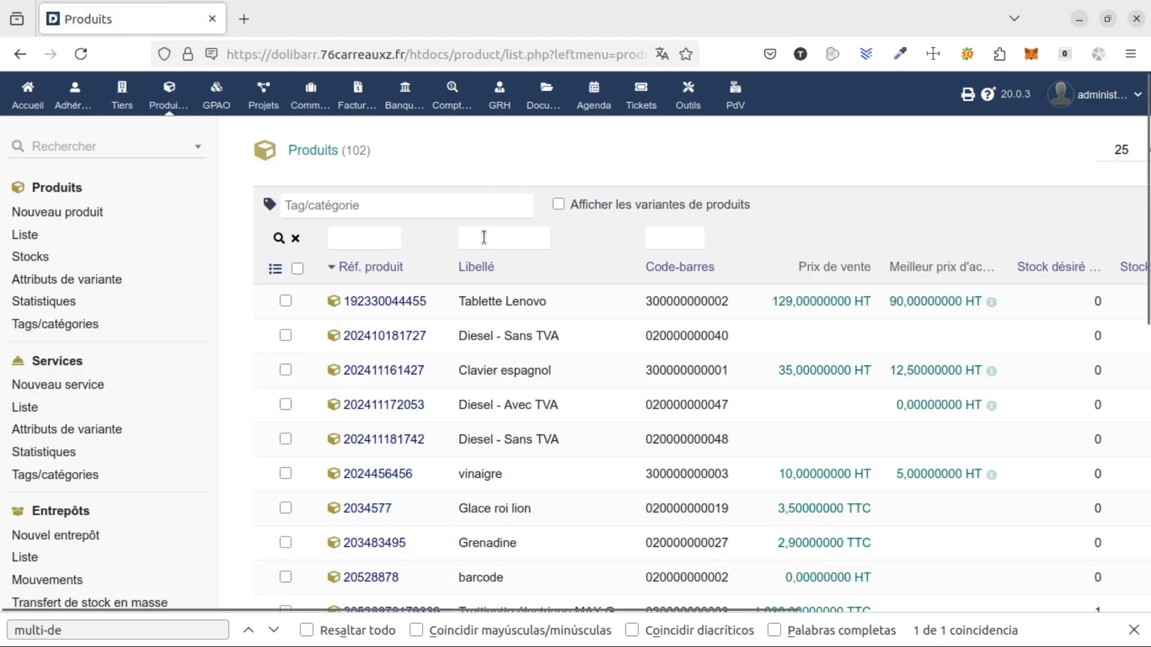
pyautogui.click(486, 238)
pyautogui.write('sola')
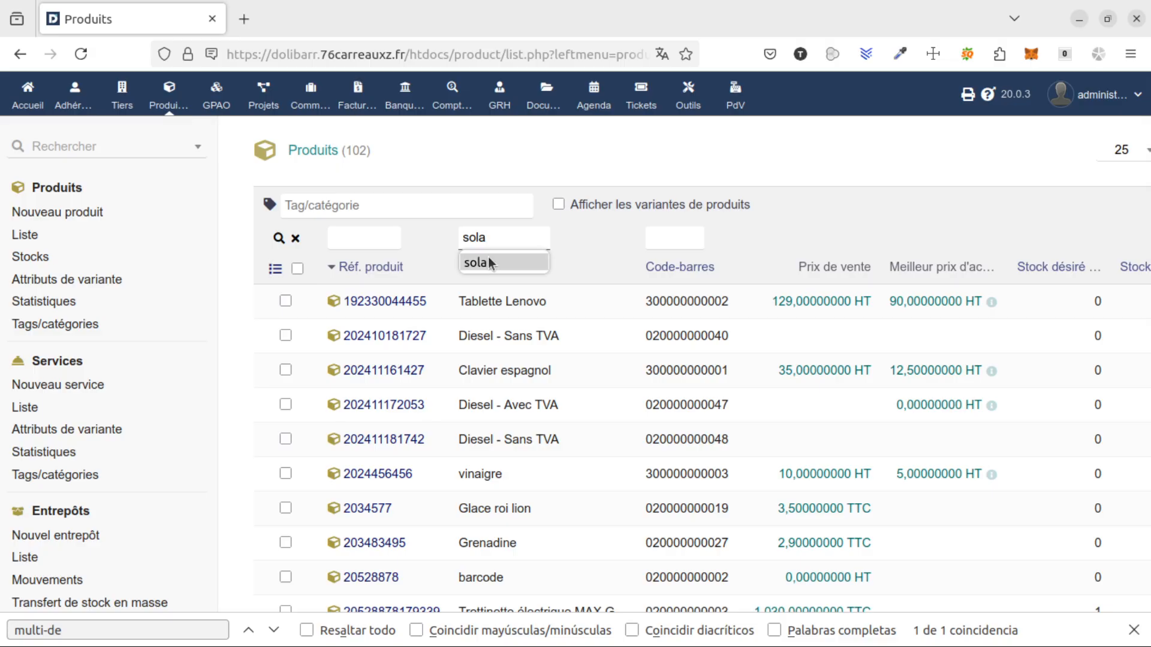
pyautogui.press('Return')
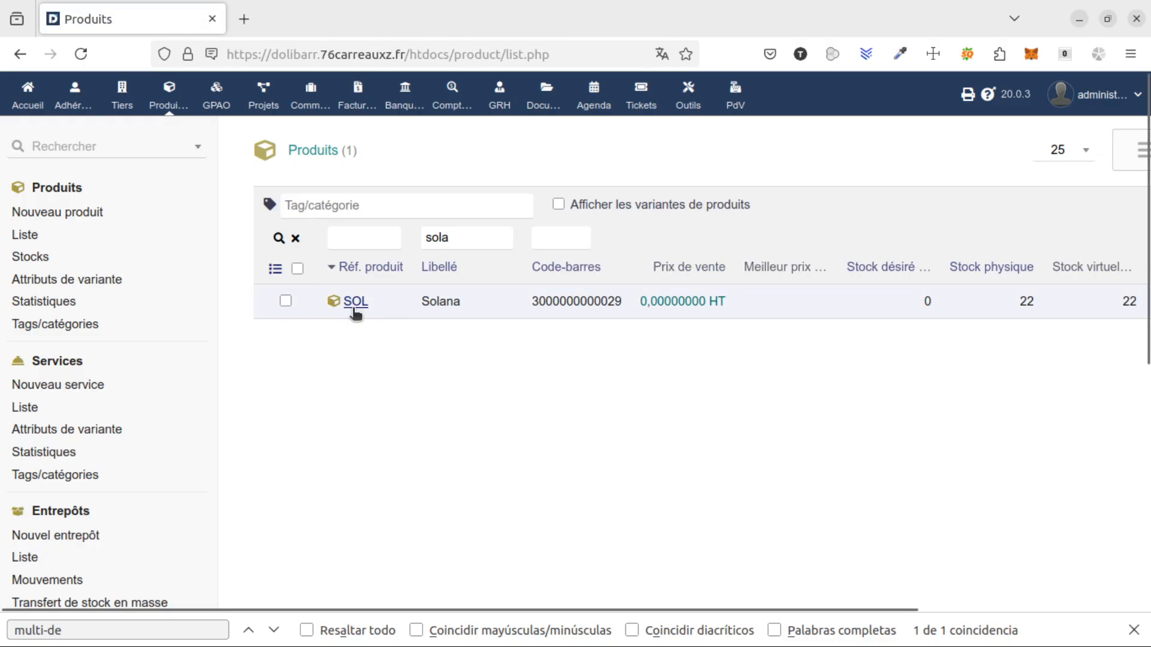
pyautogui.click(354, 304)
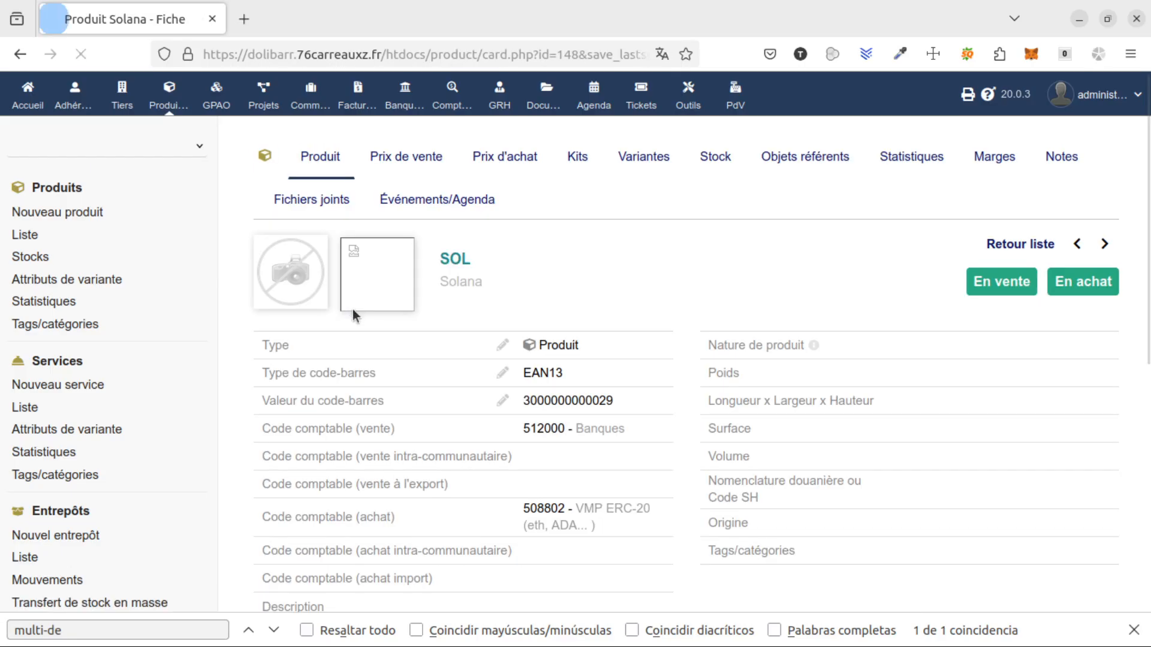
pyautogui.scroll(-6, 497, 282)
pyautogui.scroll(3, 497, 283)
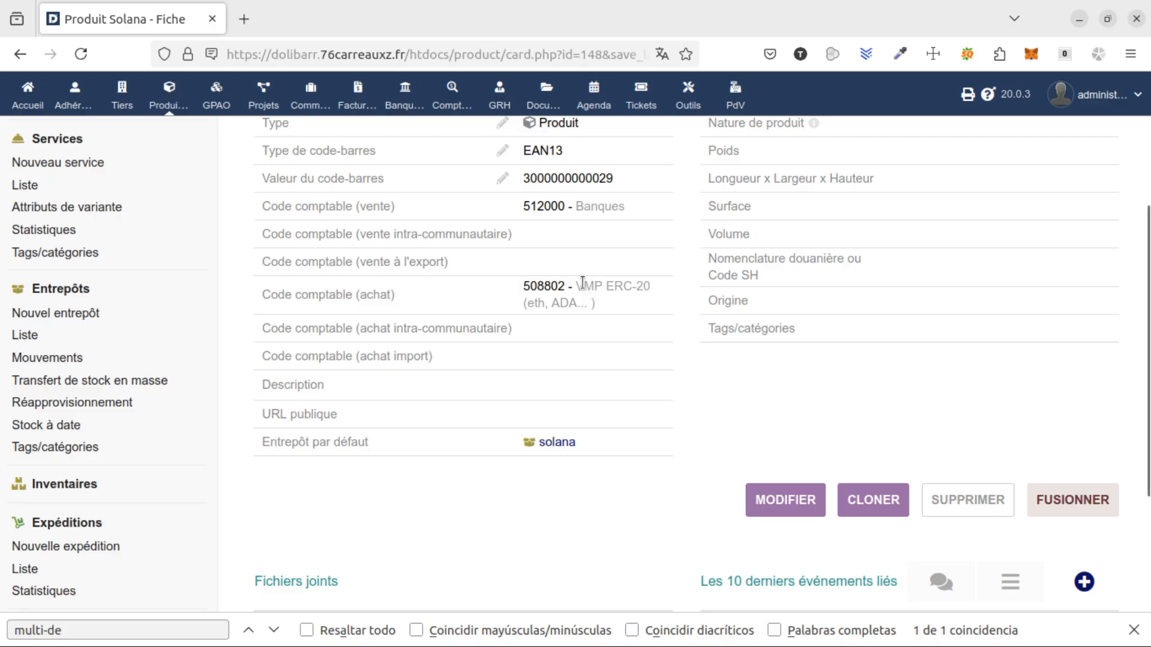
pyautogui.scroll(3, 496, 342)
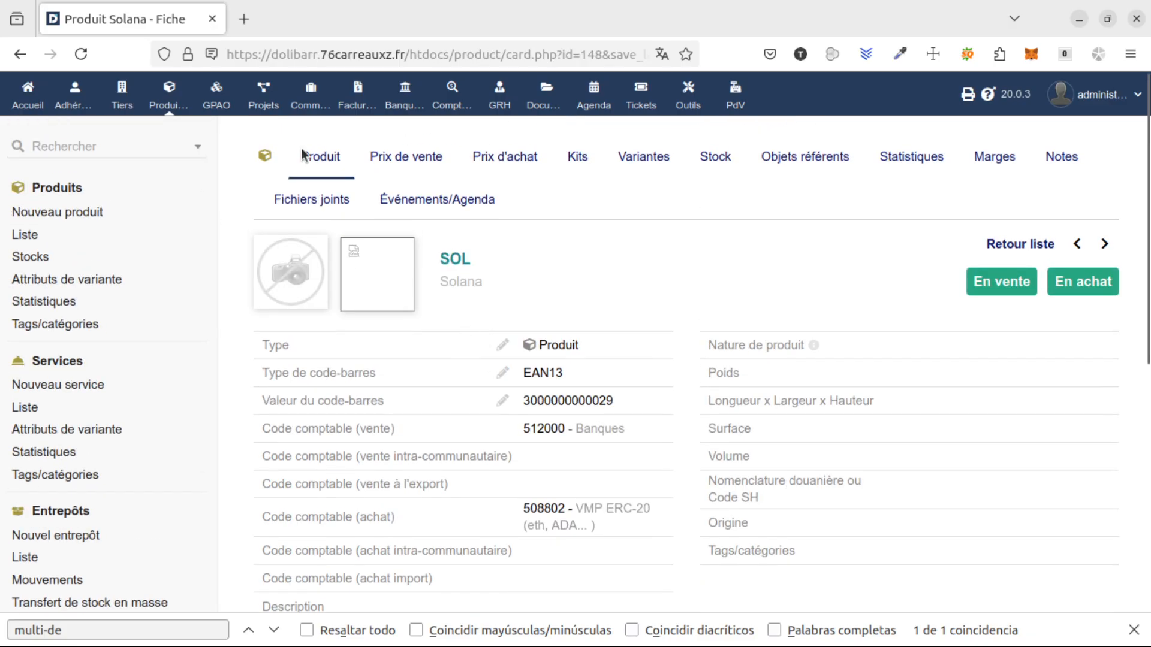
# - Open the Plan comptable list in the accounting configuration and filter the account numbers by 512
pyautogui.click(452, 103)
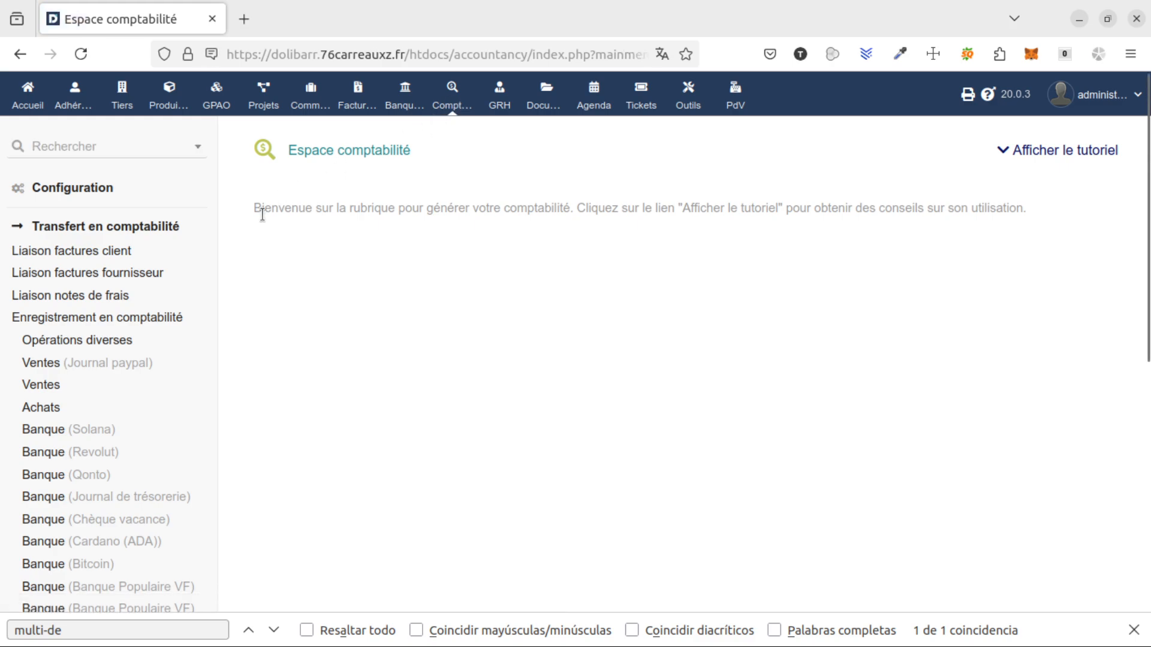
pyautogui.click(96, 189)
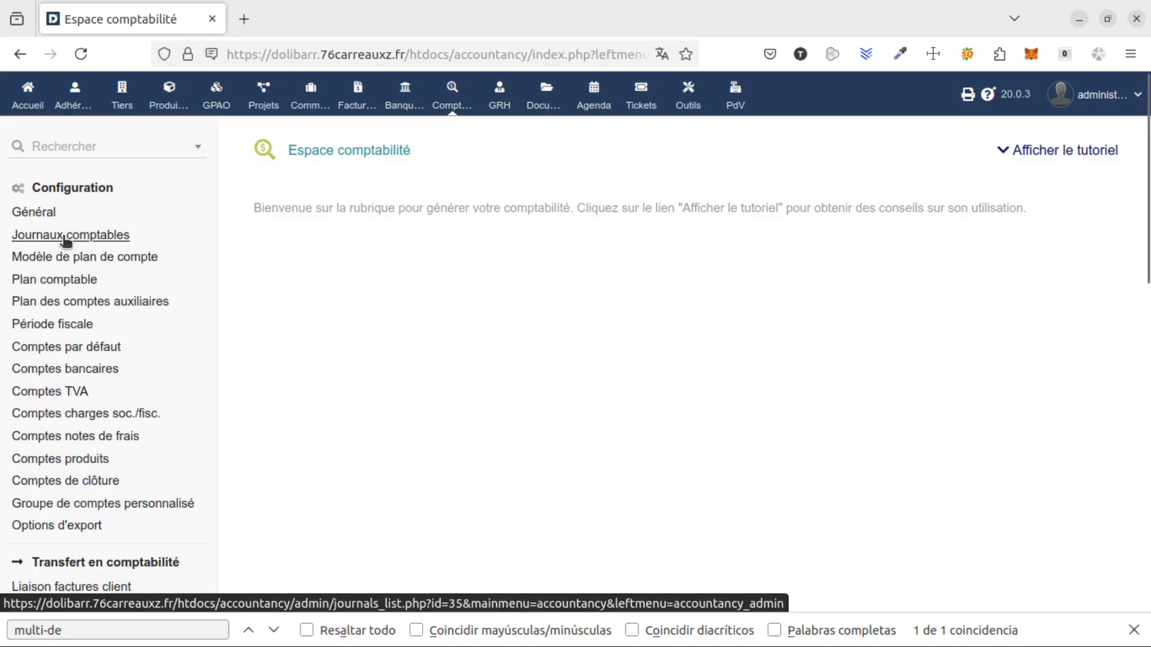
pyautogui.click(54, 281)
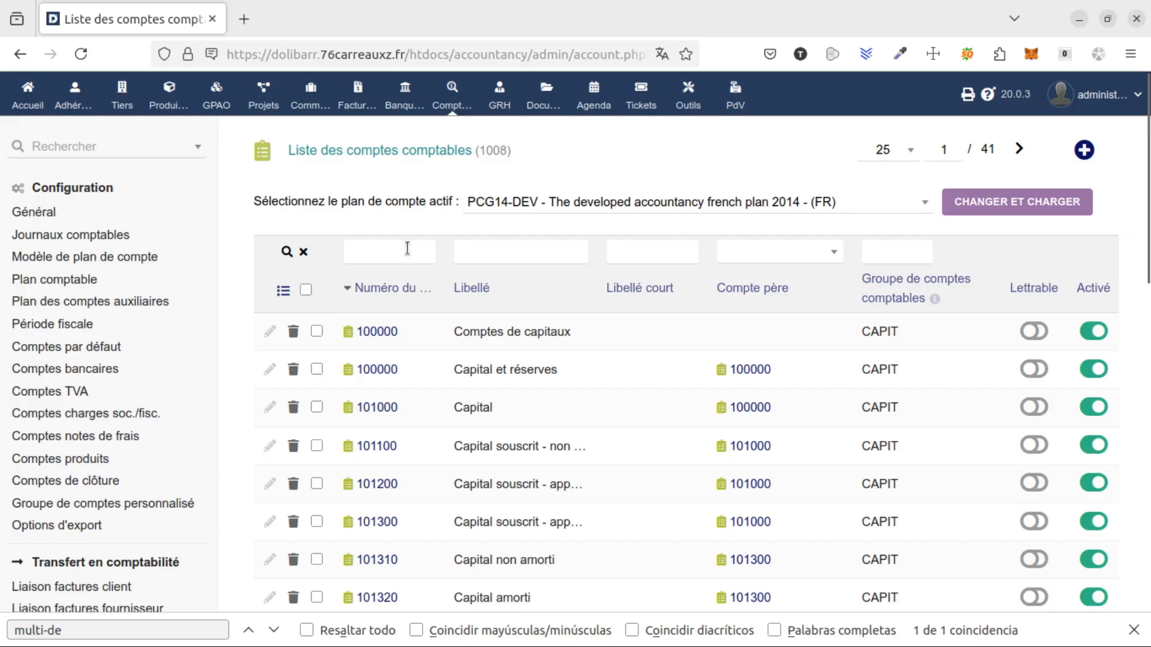
pyautogui.click(408, 247)
pyautogui.write('512')
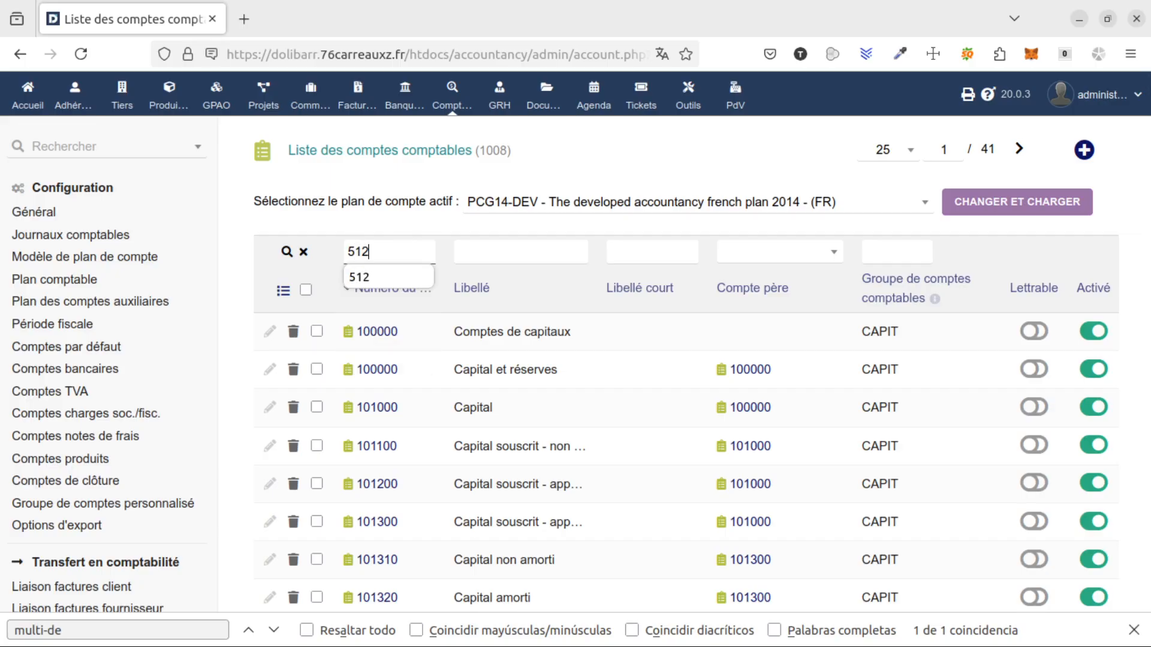
pyautogui.press('Return')
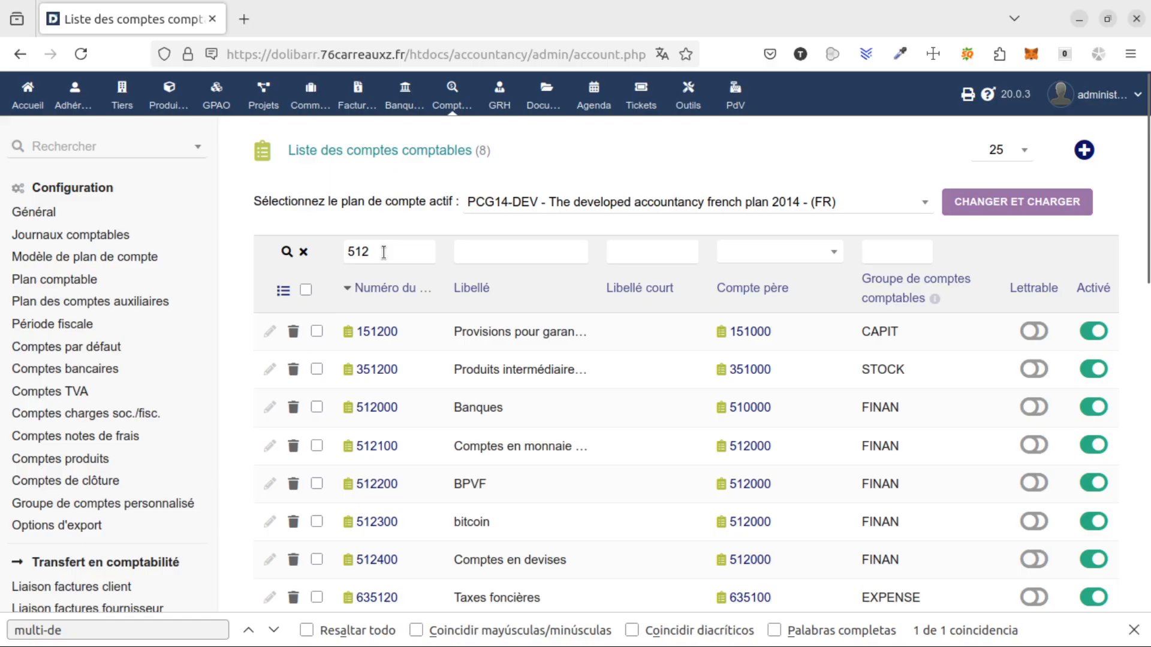
# - Look through the filtered 512 accounts, checking their numbers, labels, parent accounts and account groups
pyautogui.write('0')
pyautogui.press('BackSpace')
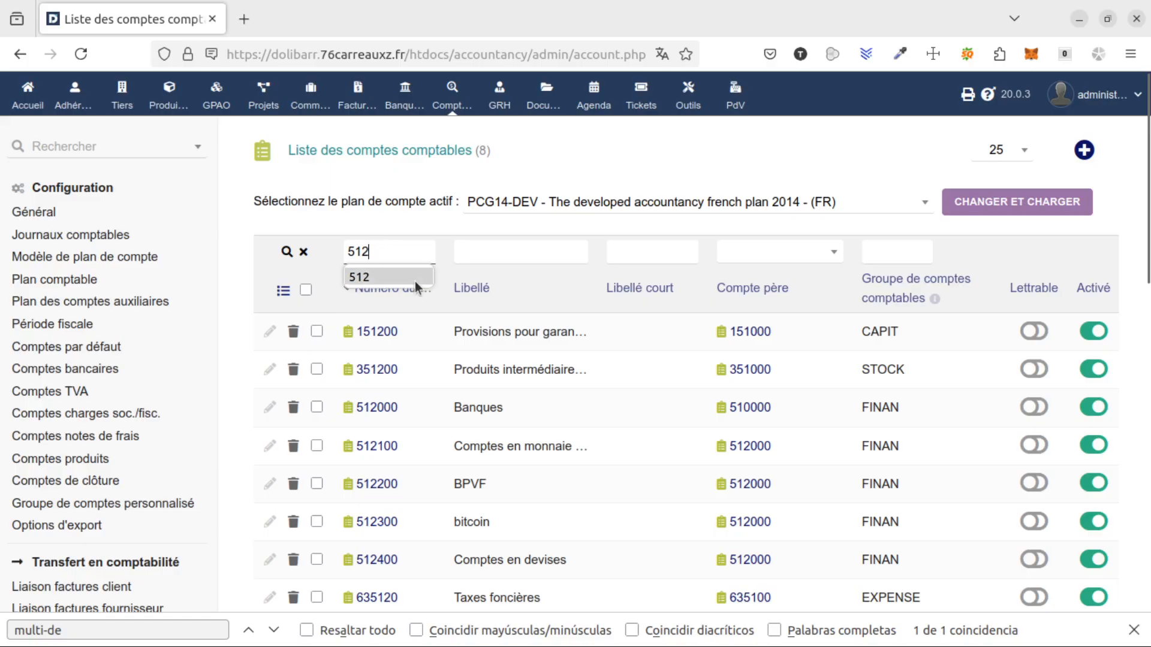
pyautogui.click(487, 412)
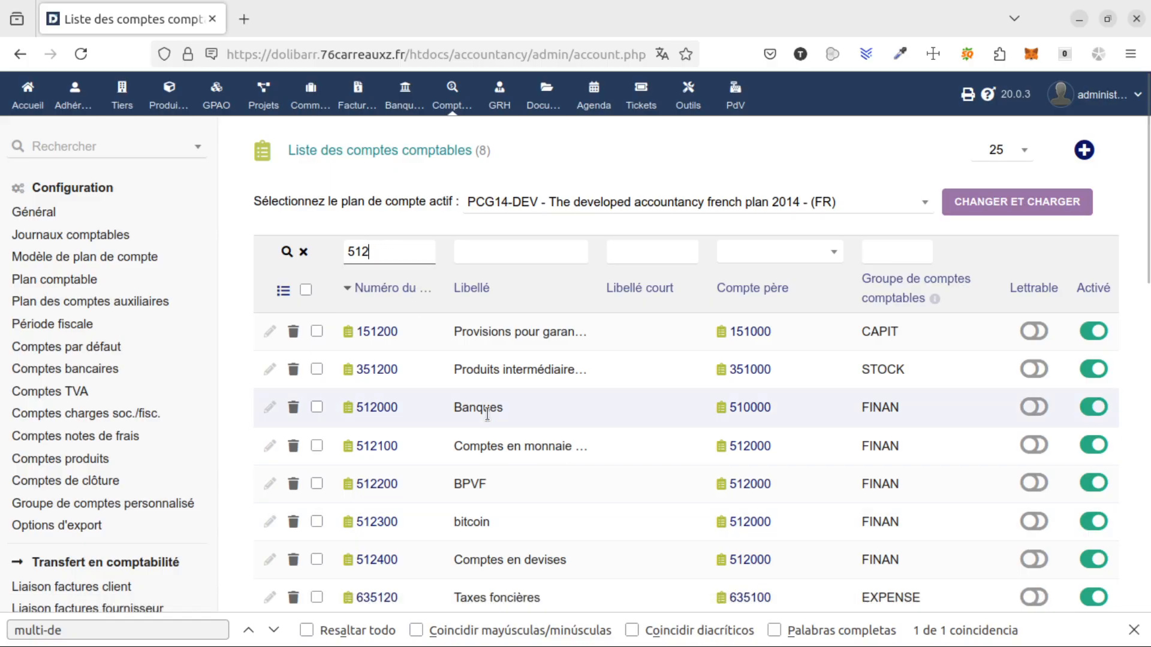
pyautogui.scroll(-3, 487, 412)
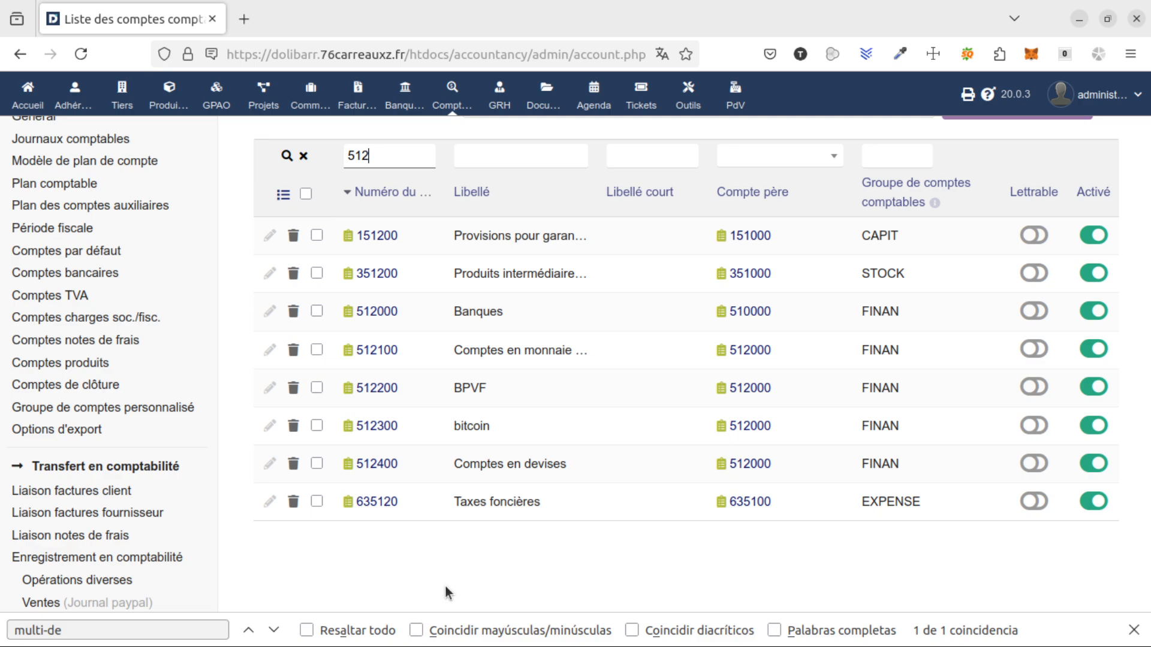
pyautogui.scroll(3, 445, 585)
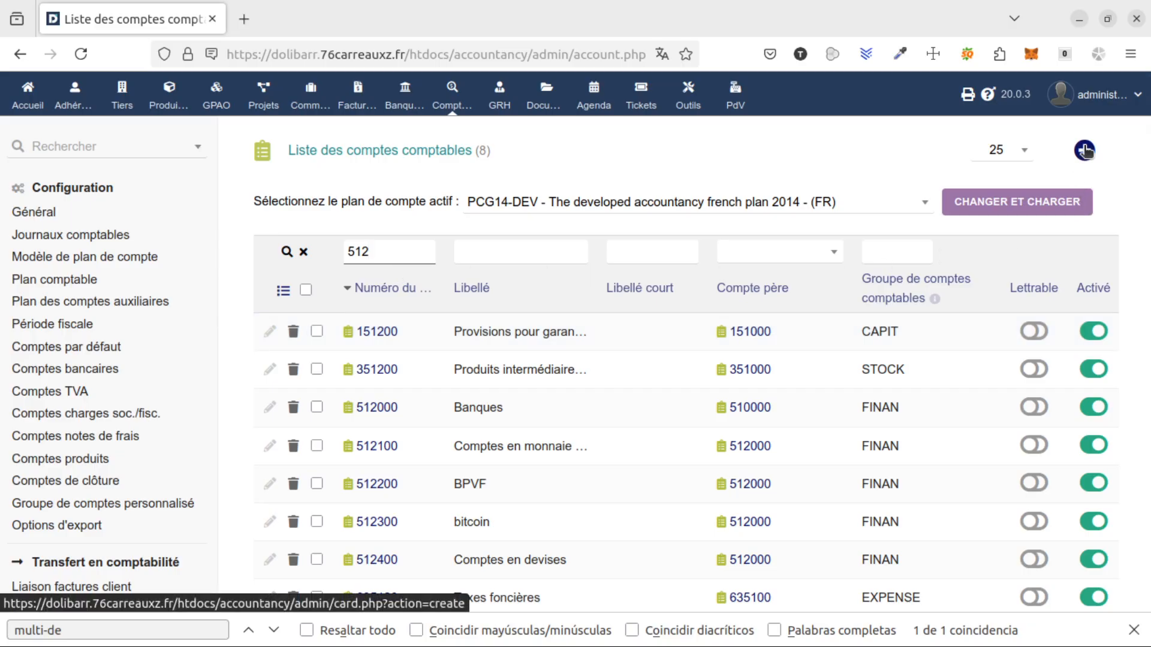
pyautogui.scroll(-3, 659, 457)
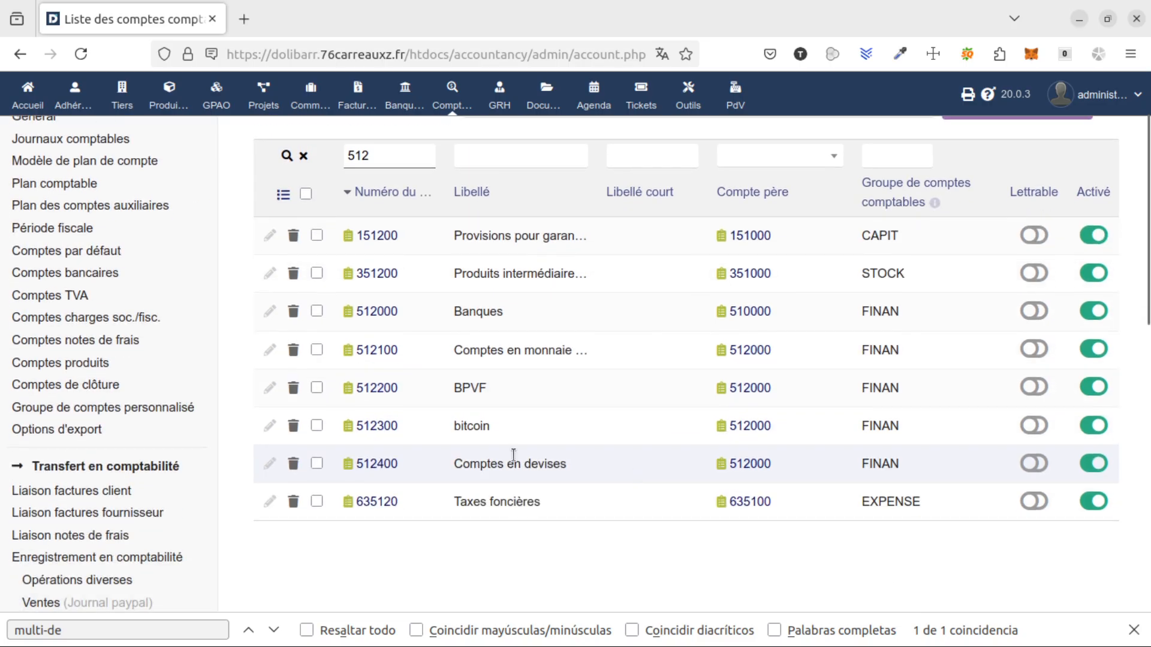
pyautogui.scroll(3, 940, 266)
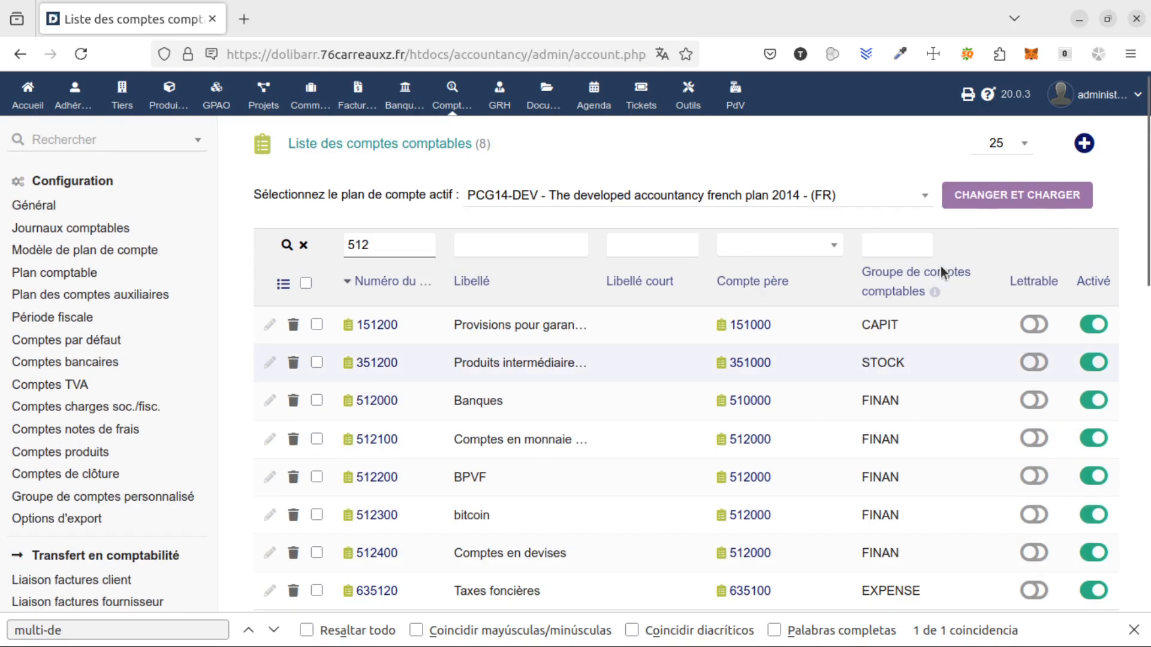
# - Start a new accounting account with number 512500 and the label ERC-20 crypto-monnaie
pyautogui.click(1084, 150)
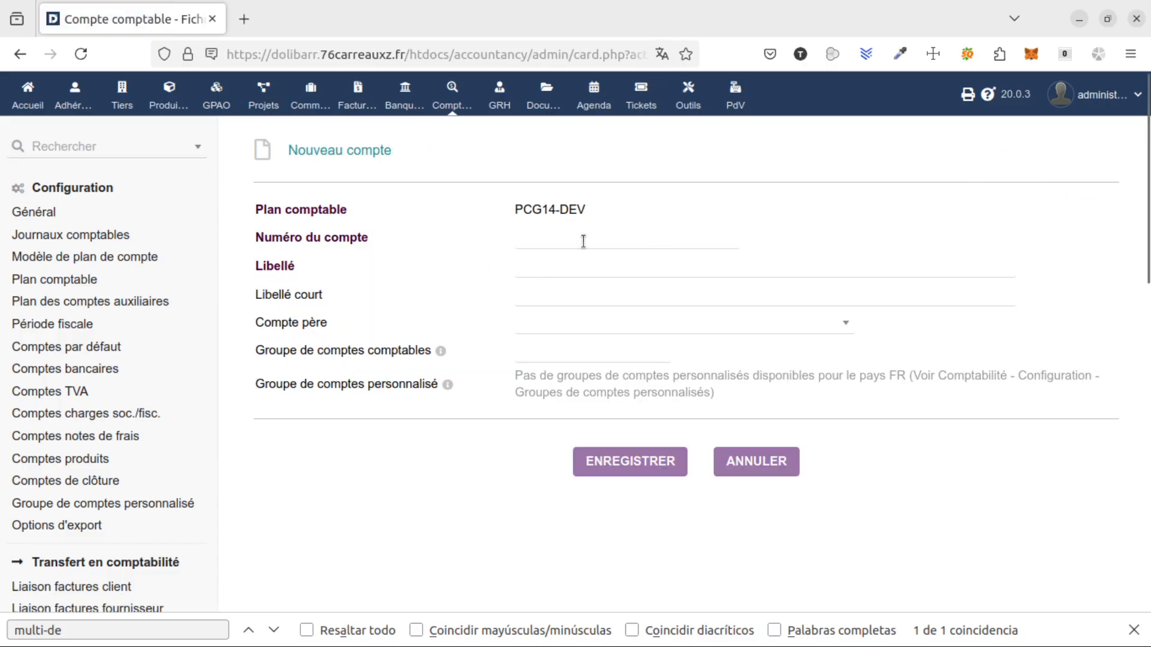
pyautogui.click(583, 241)
pyautogui.write('512')
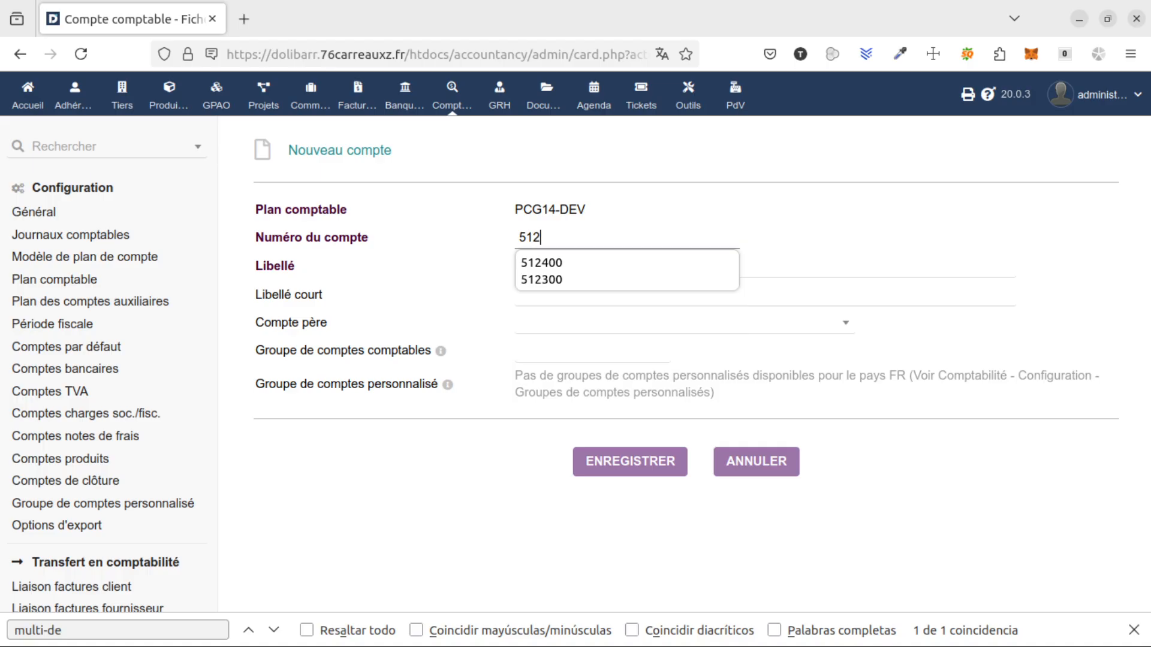
pyautogui.write('500')
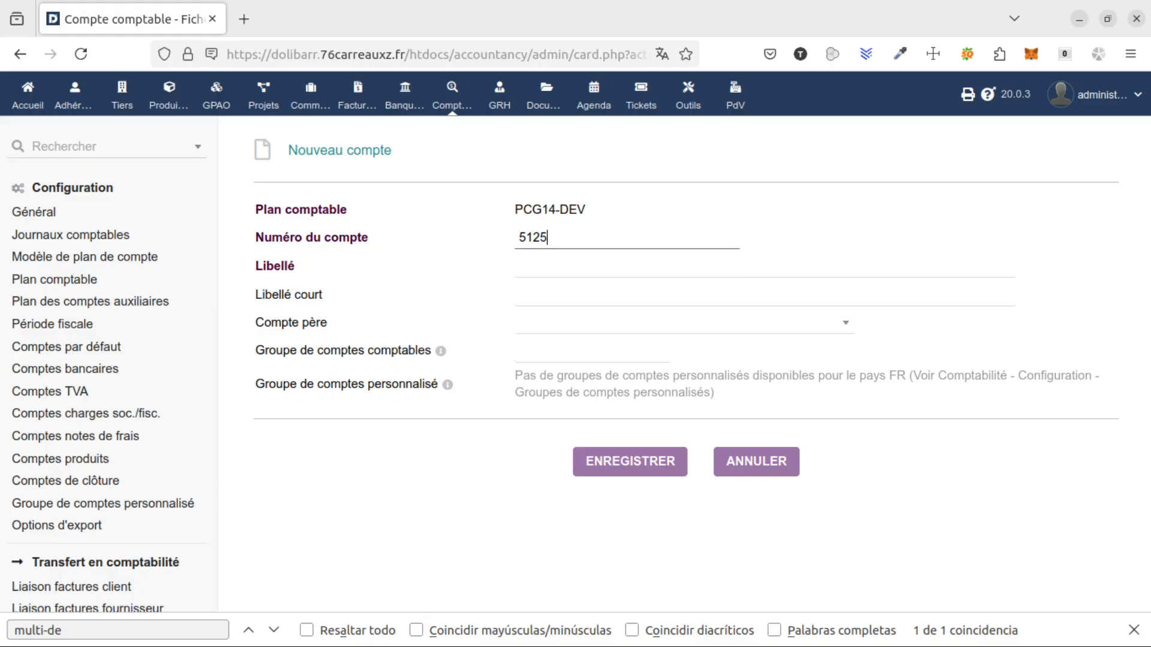
pyautogui.click(554, 268)
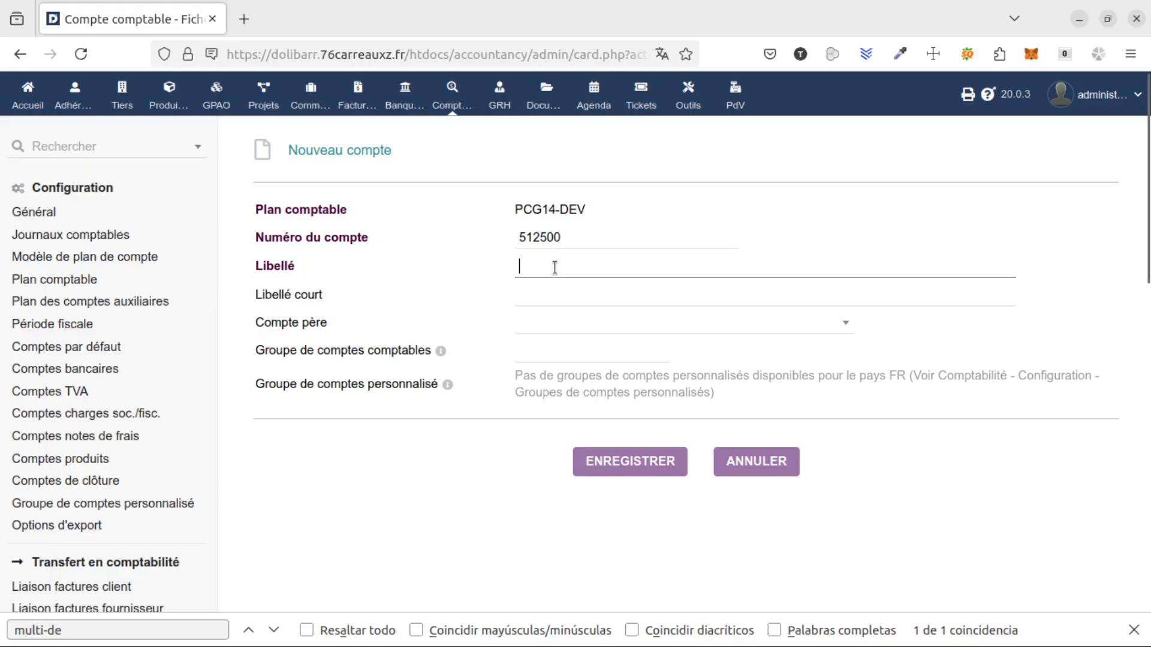
pyautogui.write('E')
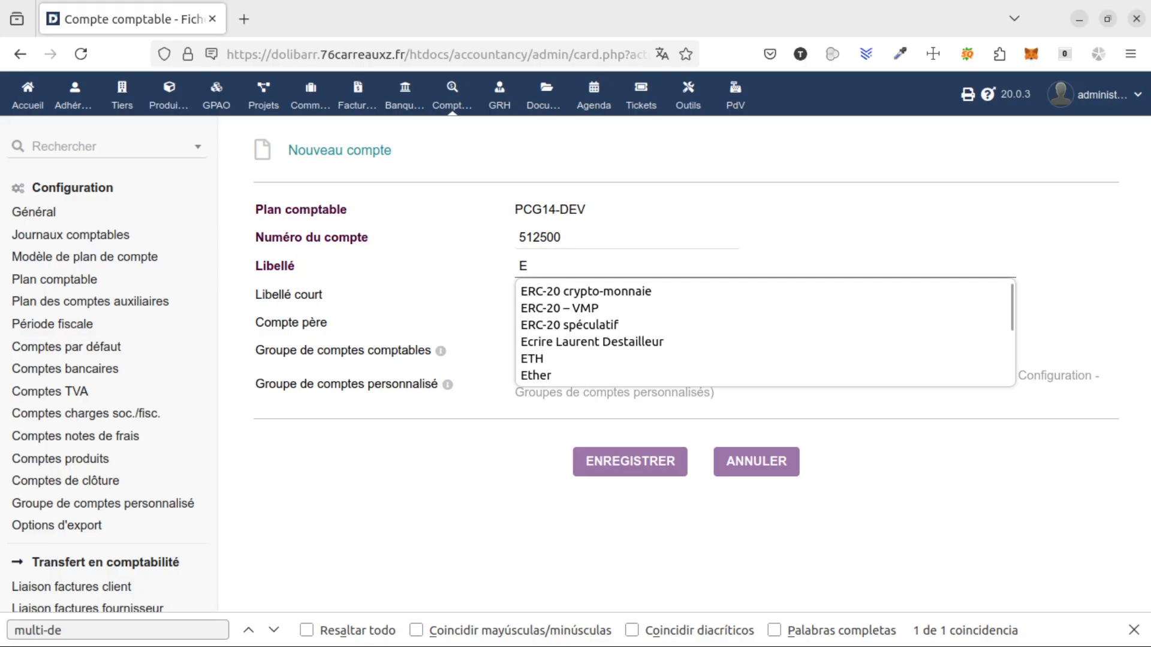
pyautogui.write('RC-"=')
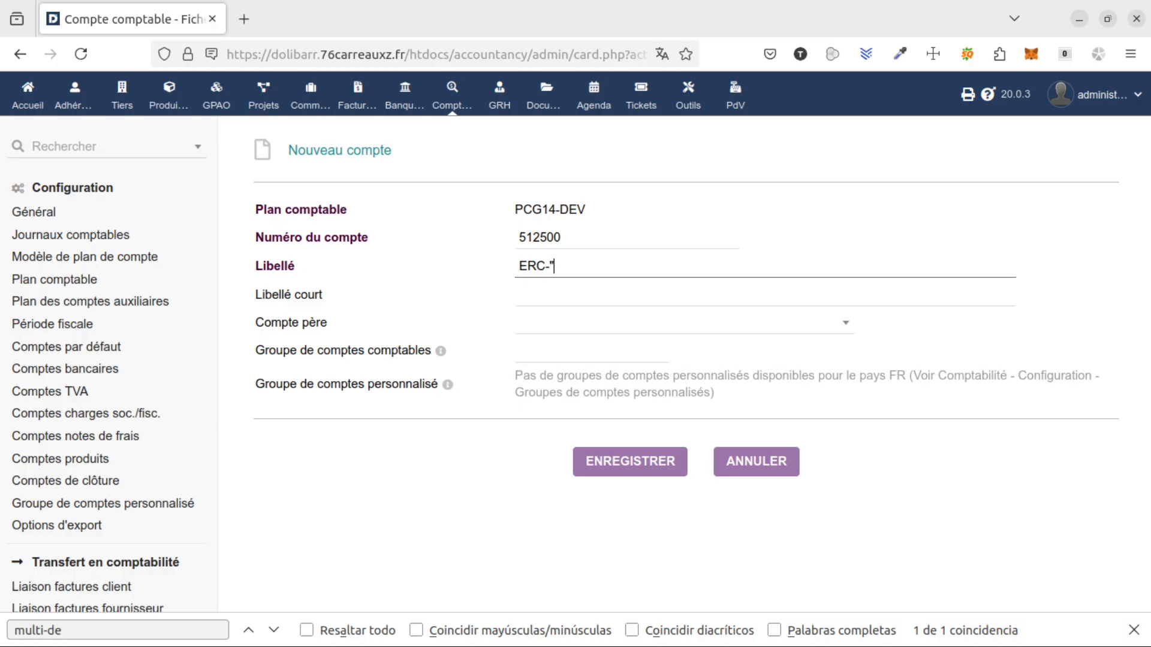
pyautogui.press('BackSpace')
pyautogui.press('BackSpace')
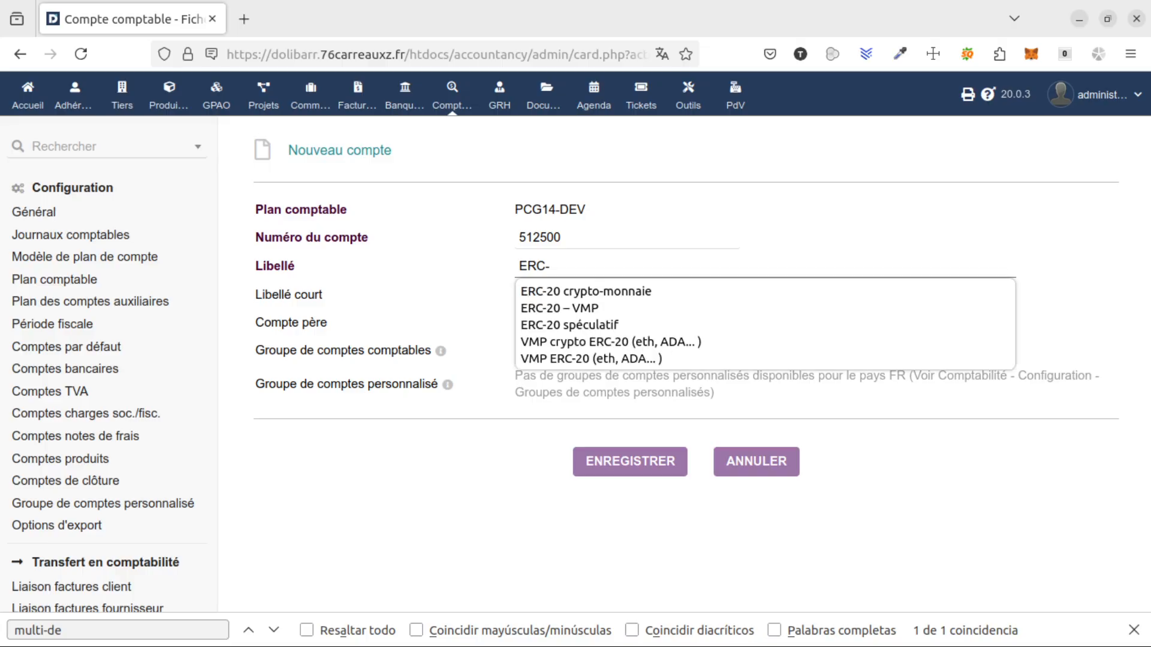
pyautogui.write('20')
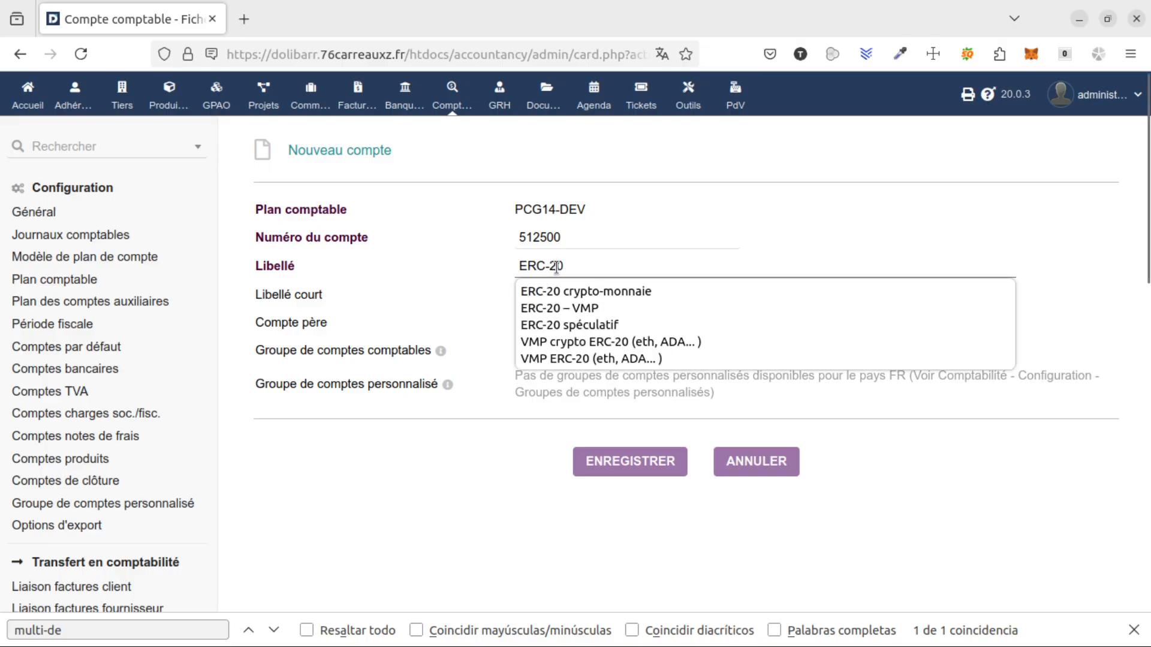
pyautogui.click(565, 291)
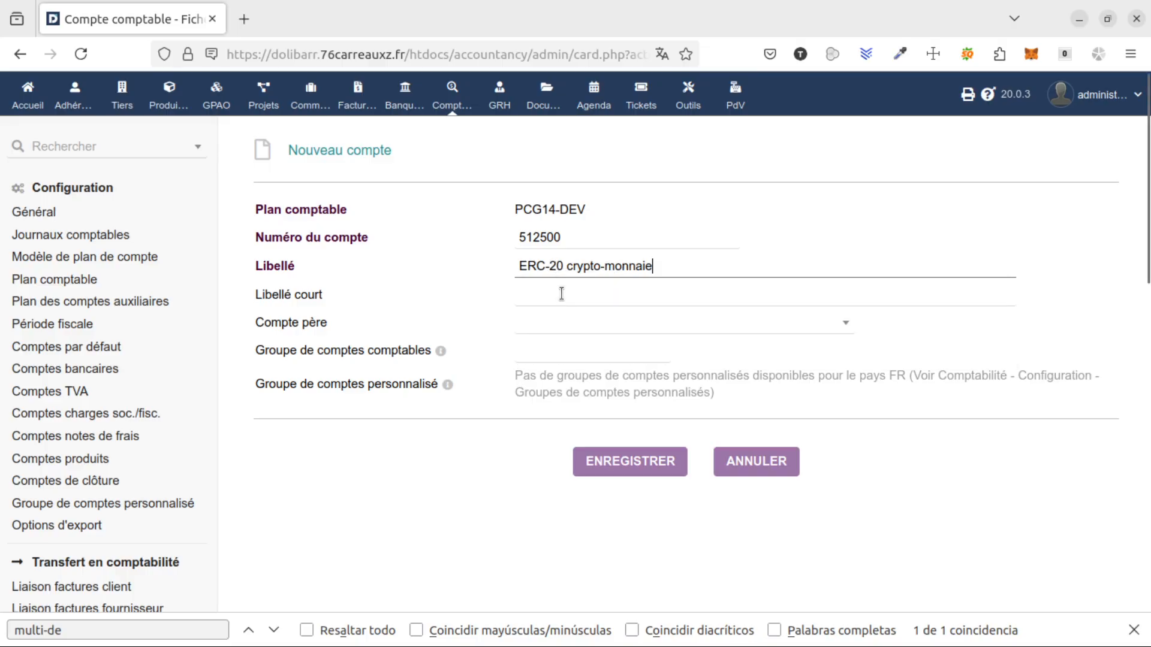
# - Set the new account's parent to 512000 - Banques and its account group to FINAN, and save the account
pyautogui.click(549, 329)
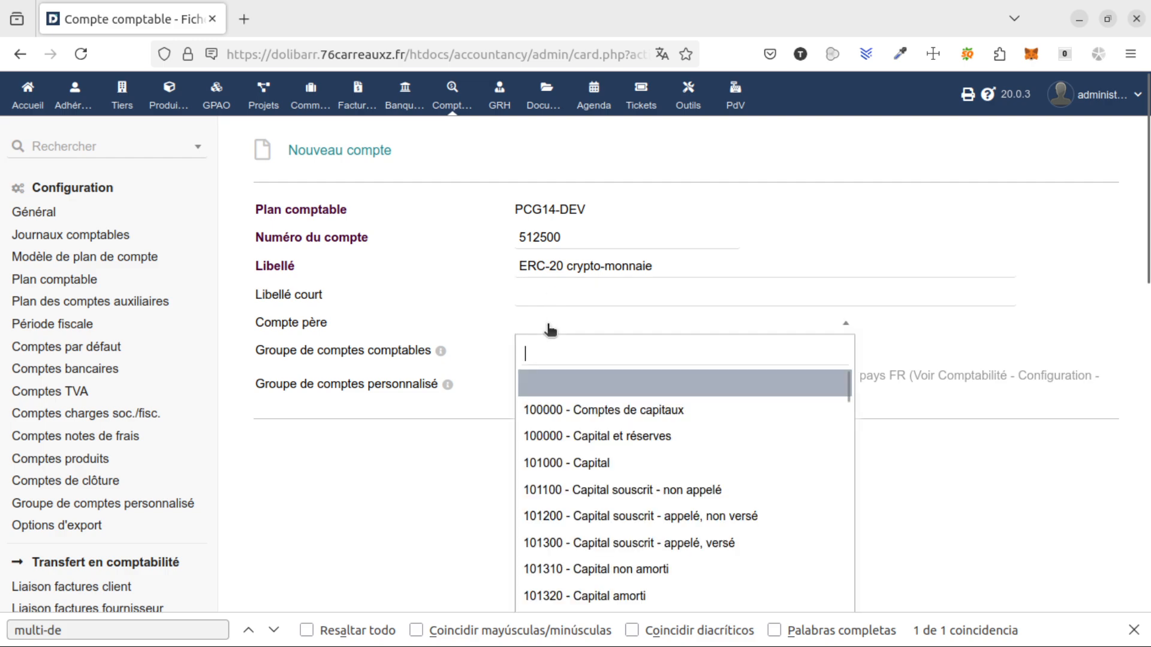
pyautogui.write('512')
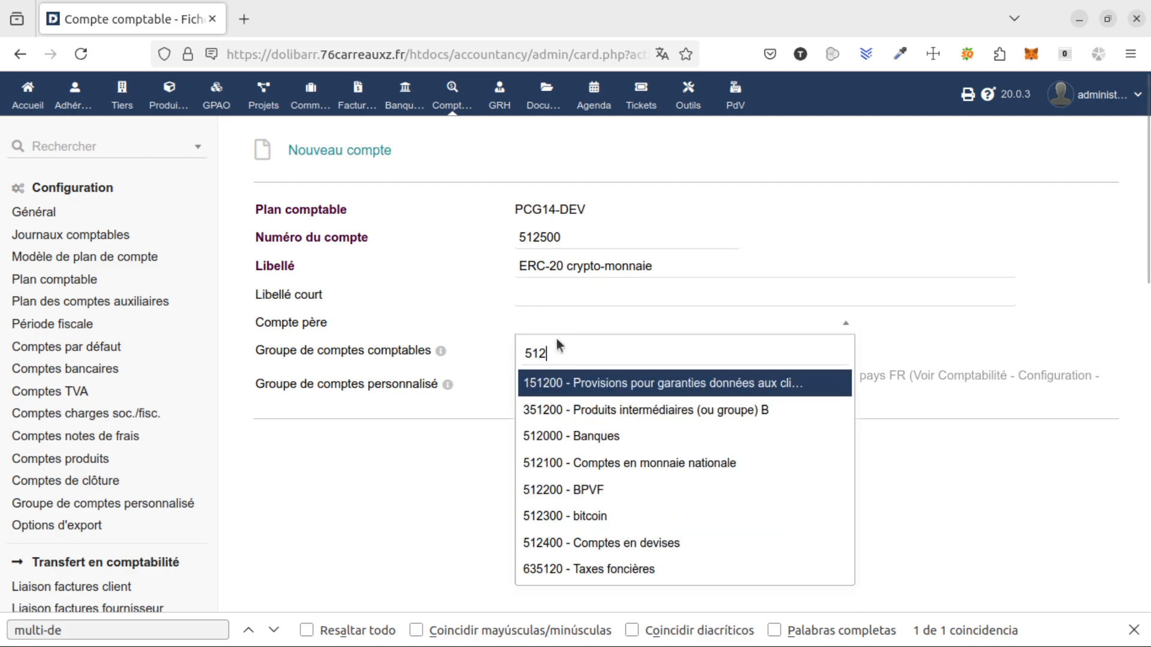
pyautogui.click(569, 443)
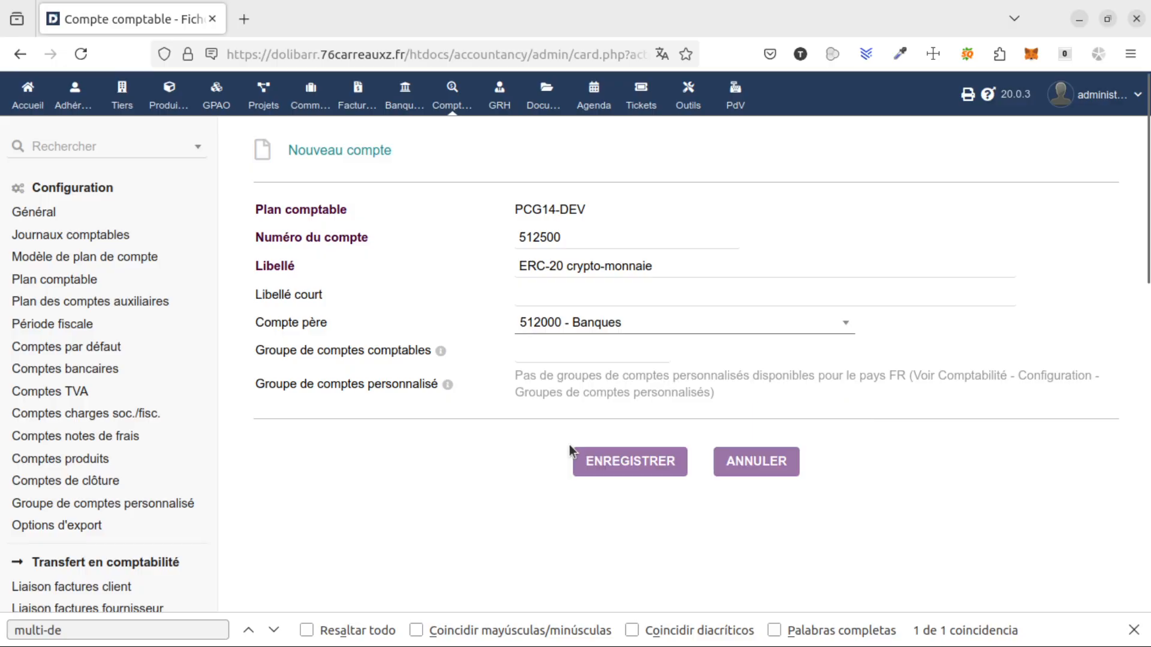
pyautogui.click(556, 354)
pyautogui.write('fin')
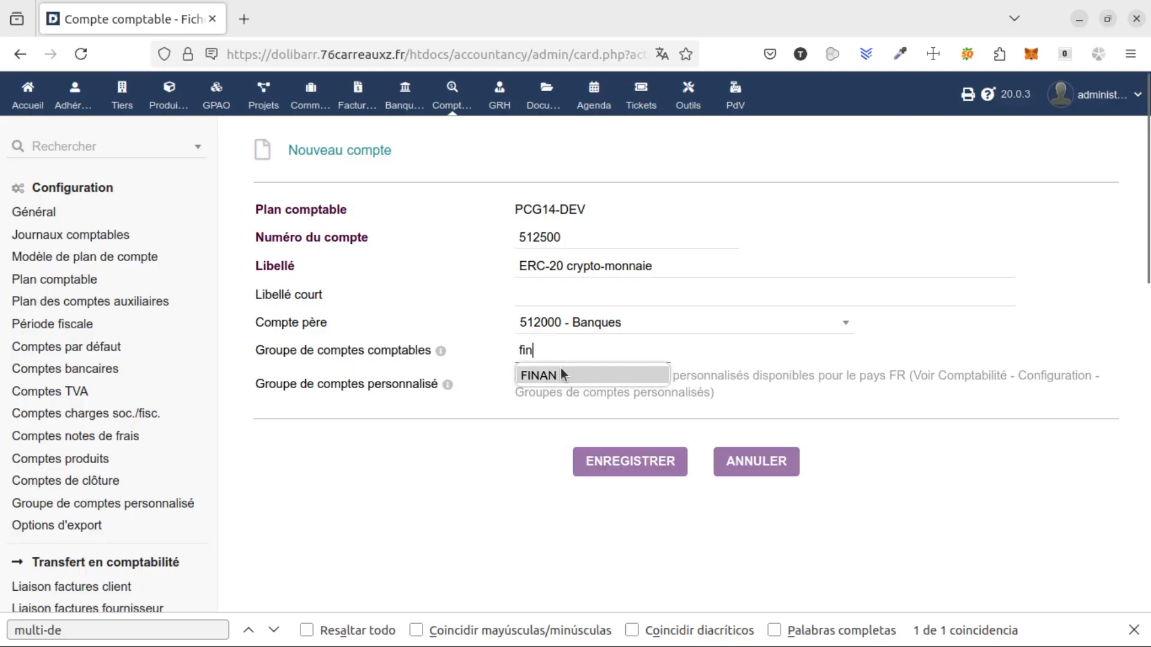
pyautogui.click(562, 376)
pyautogui.click(603, 466)
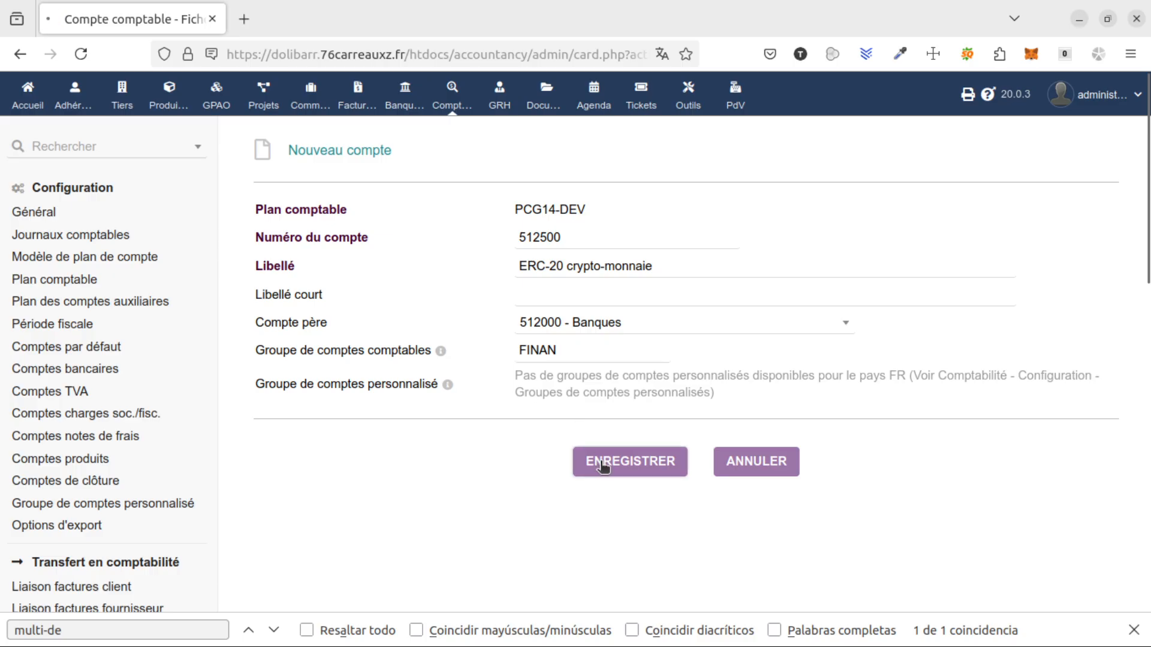